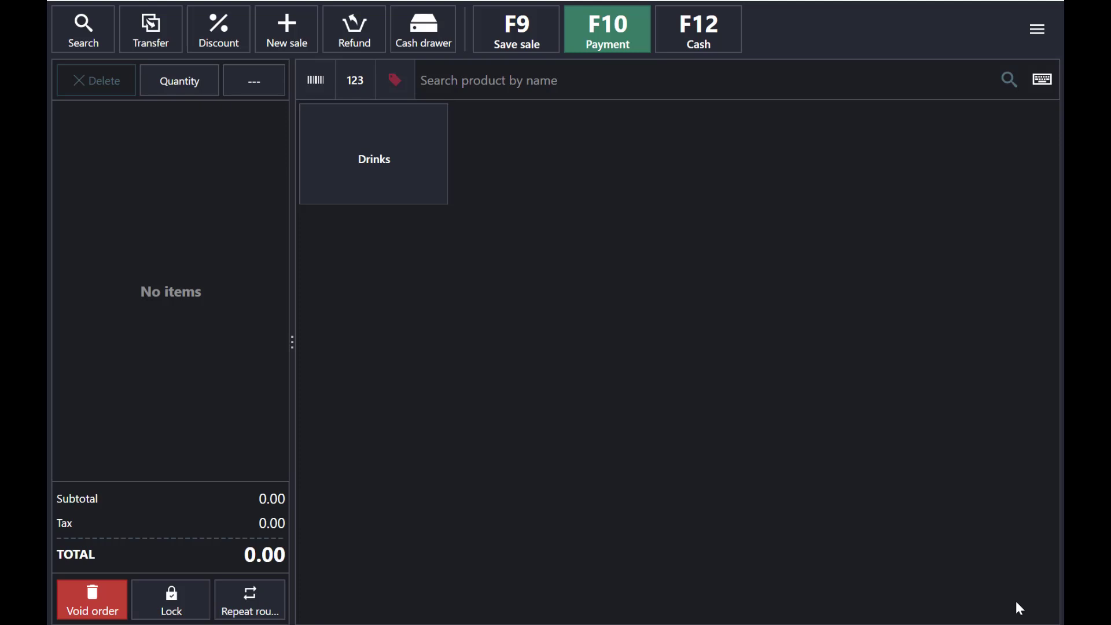
- Add one 7up from the Drinks category to the order at 8.00
{"action": "left_click", "coordinate": [384, 177]}
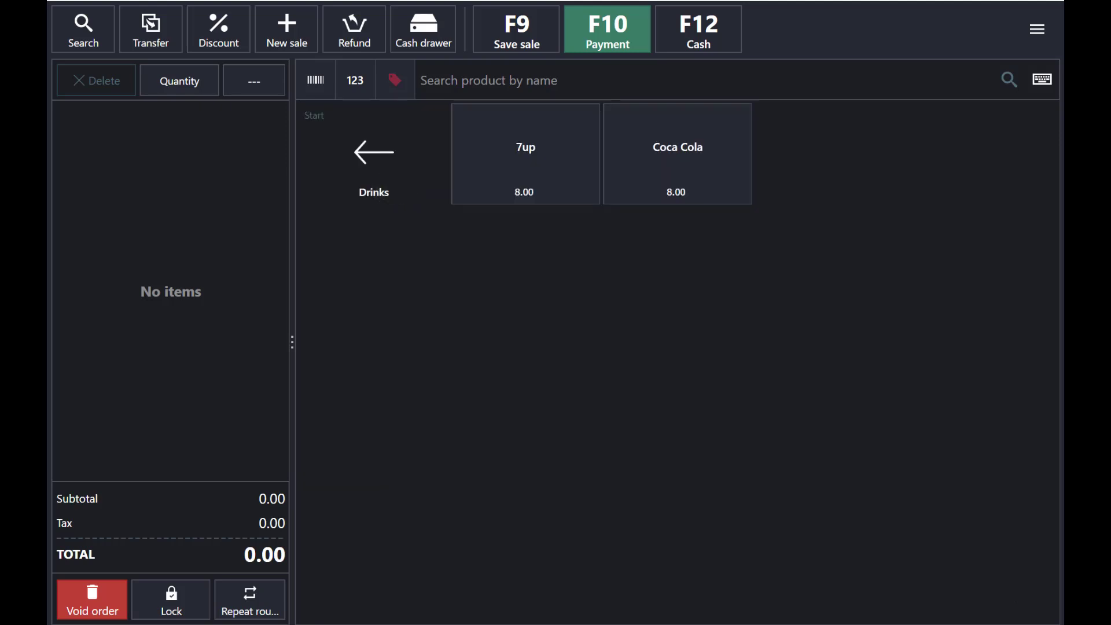
{"action": "left_click", "coordinate": [542, 168]}
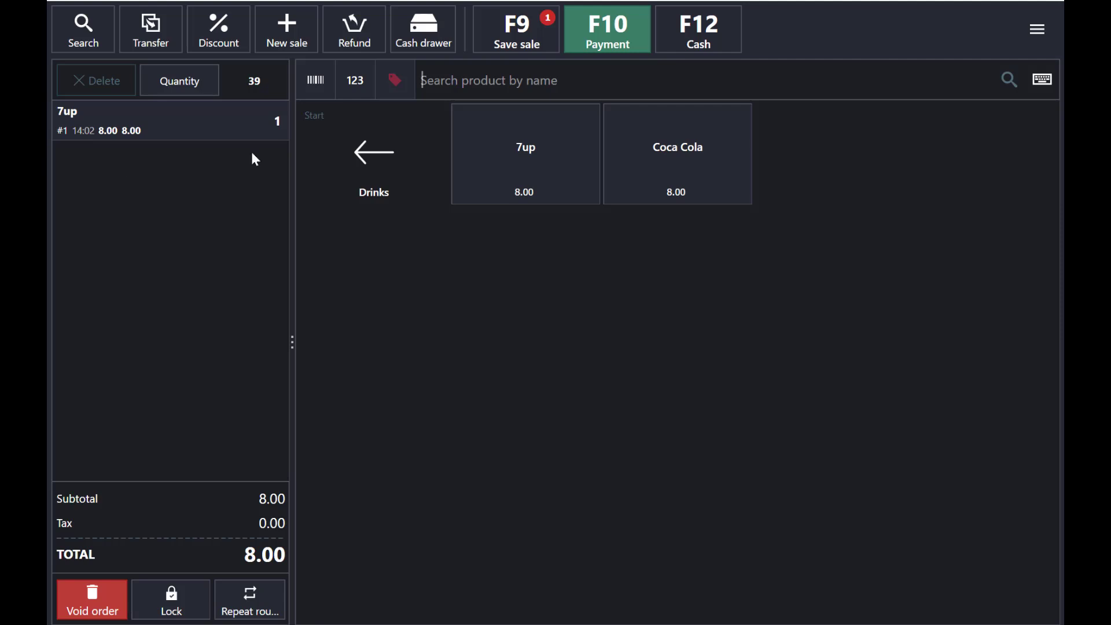
- Enter 20.00 cash paid against the 8.00 7up total, giving 12.00 change
{"action": "left_click", "coordinate": [618, 27]}
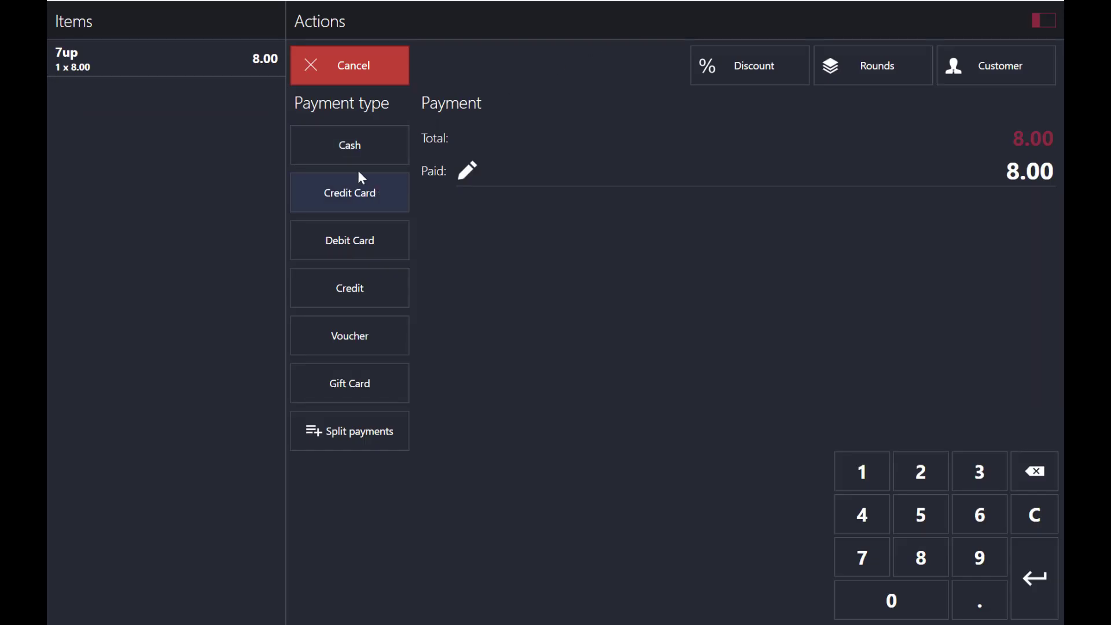
{"action": "left_click", "coordinate": [342, 229]}
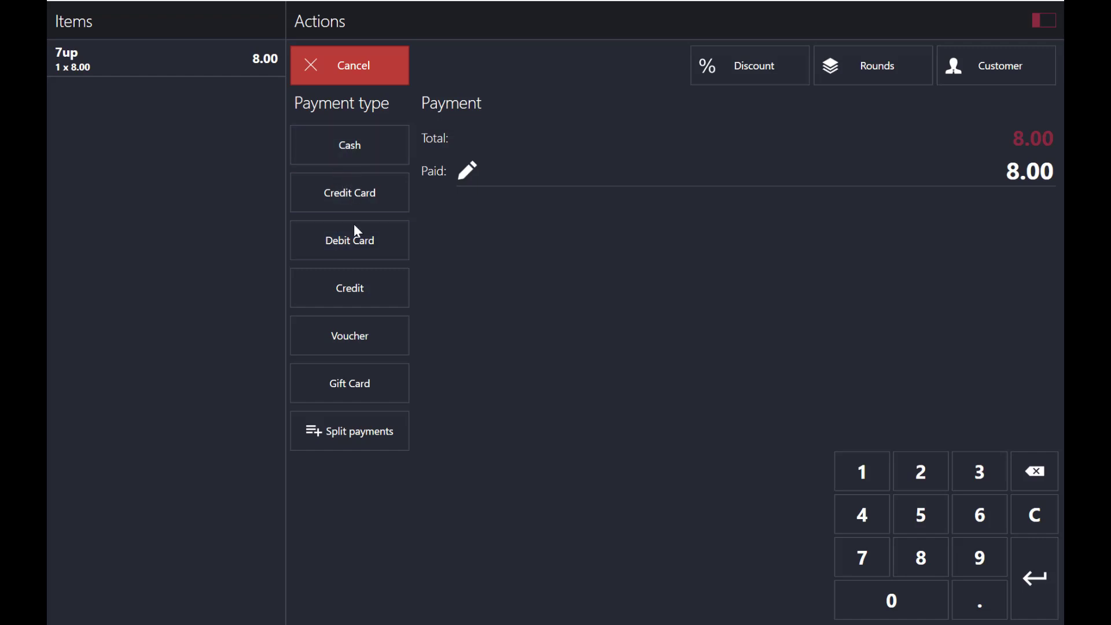
{"action": "left_click", "coordinate": [999, 174]}
{"action": "type", "text": "20"}
{"action": "left_click", "coordinate": [1039, 570]}
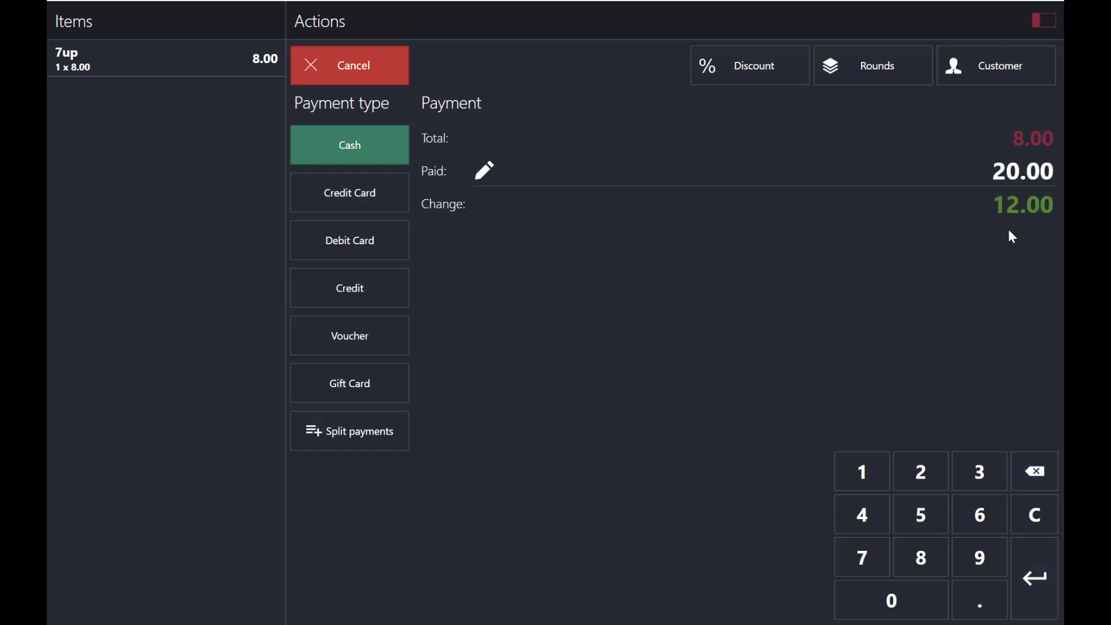
- Finalise the cash payment and print the 7up receipt as dfdgdgdg.pdf
{"action": "left_click", "coordinate": [1038, 581]}
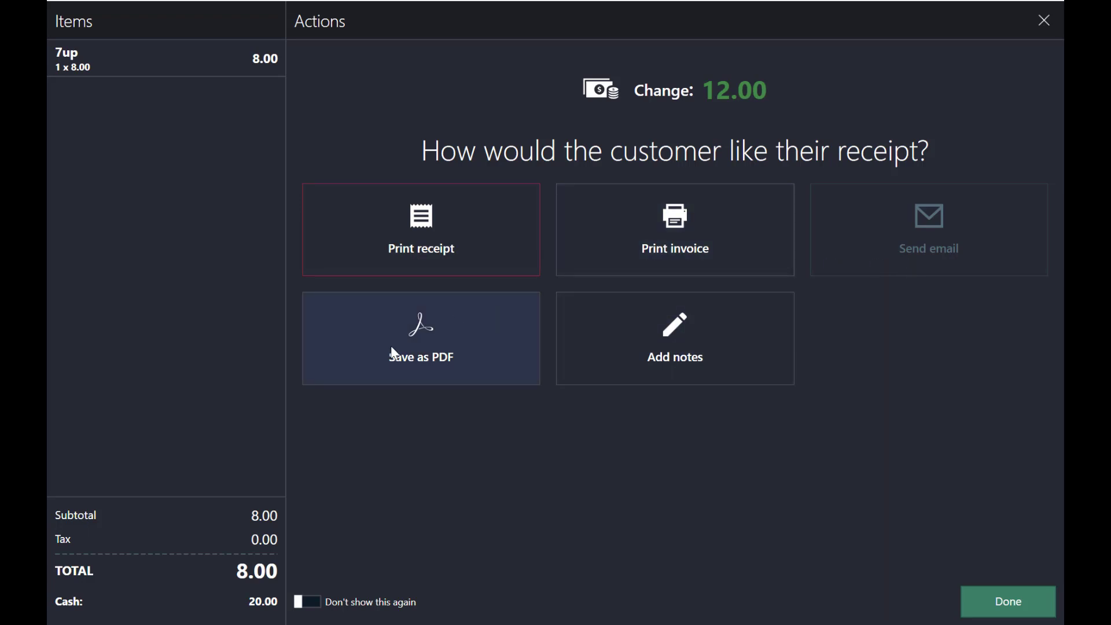
{"action": "left_click", "coordinate": [453, 247]}
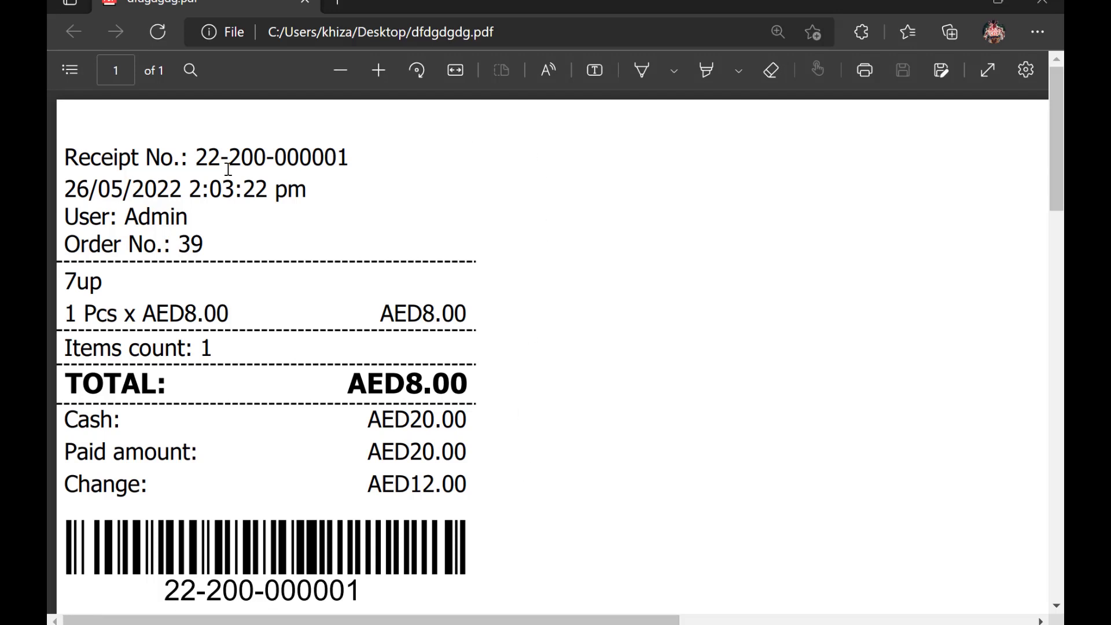
- Close the finished sale and open Management > Products listing 7up and Coca Cola
{"action": "key", "text": "alt+Tab"}
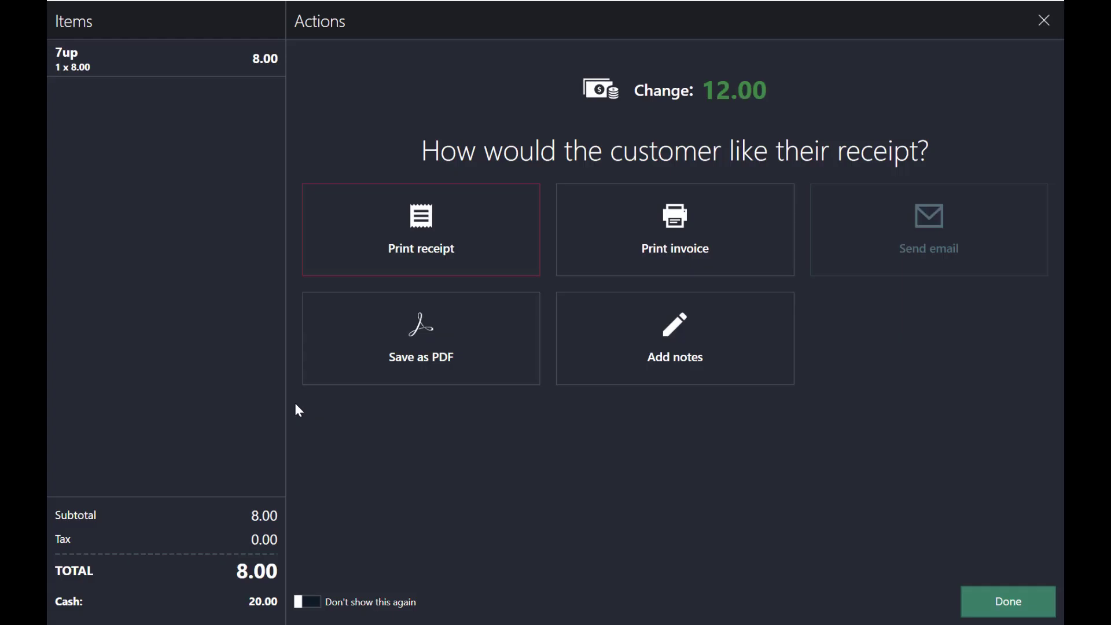
{"action": "left_click", "coordinate": [998, 602]}
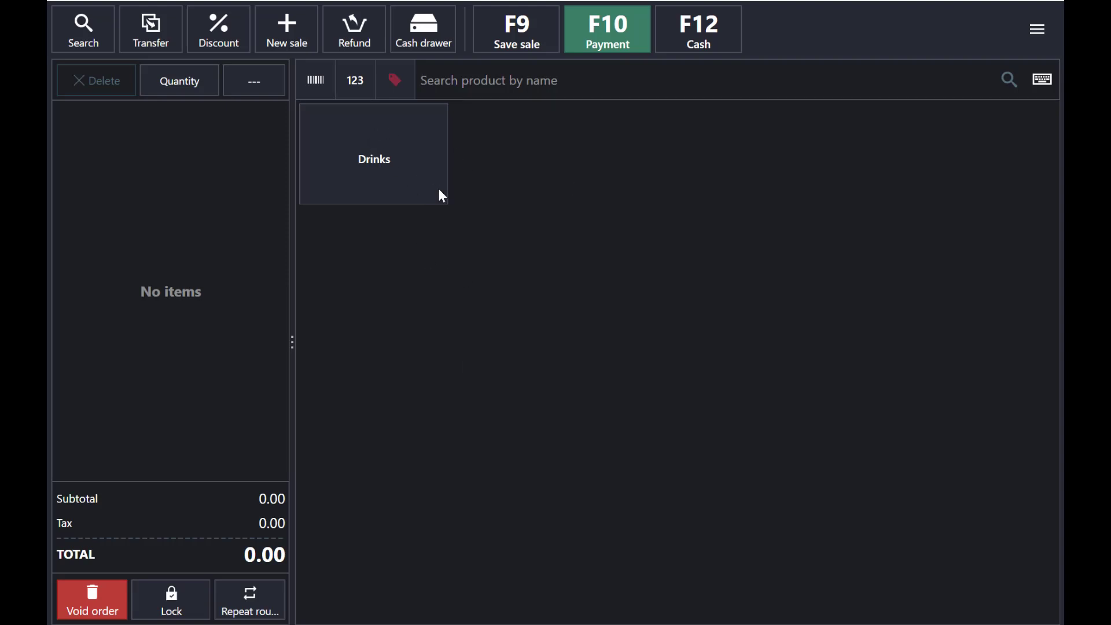
{"action": "left_click", "coordinate": [1033, 39]}
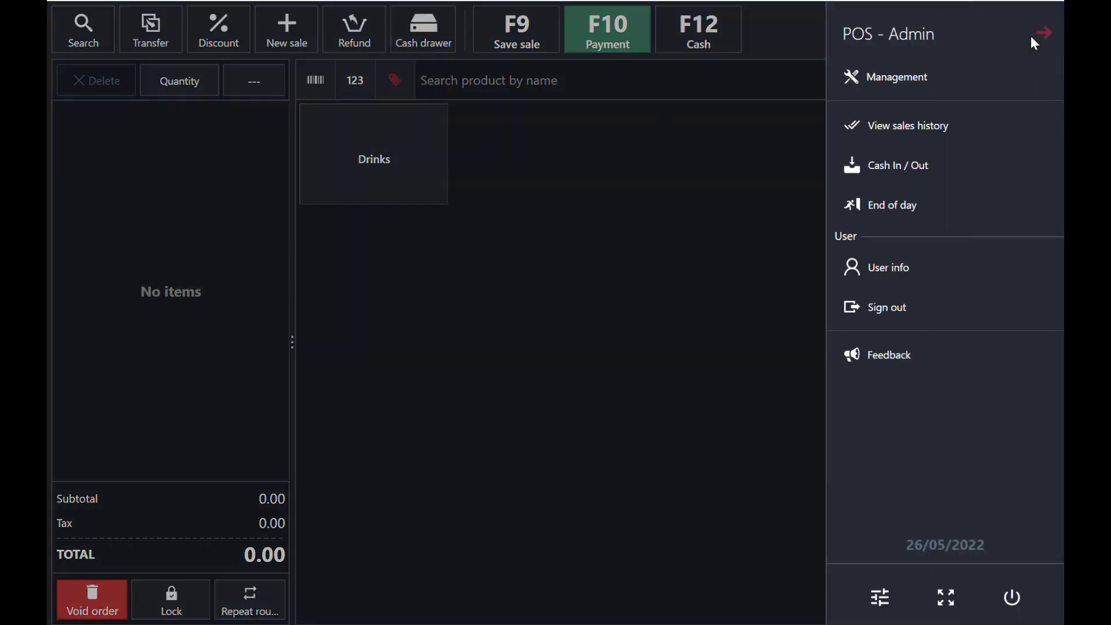
{"action": "left_click", "coordinate": [910, 89]}
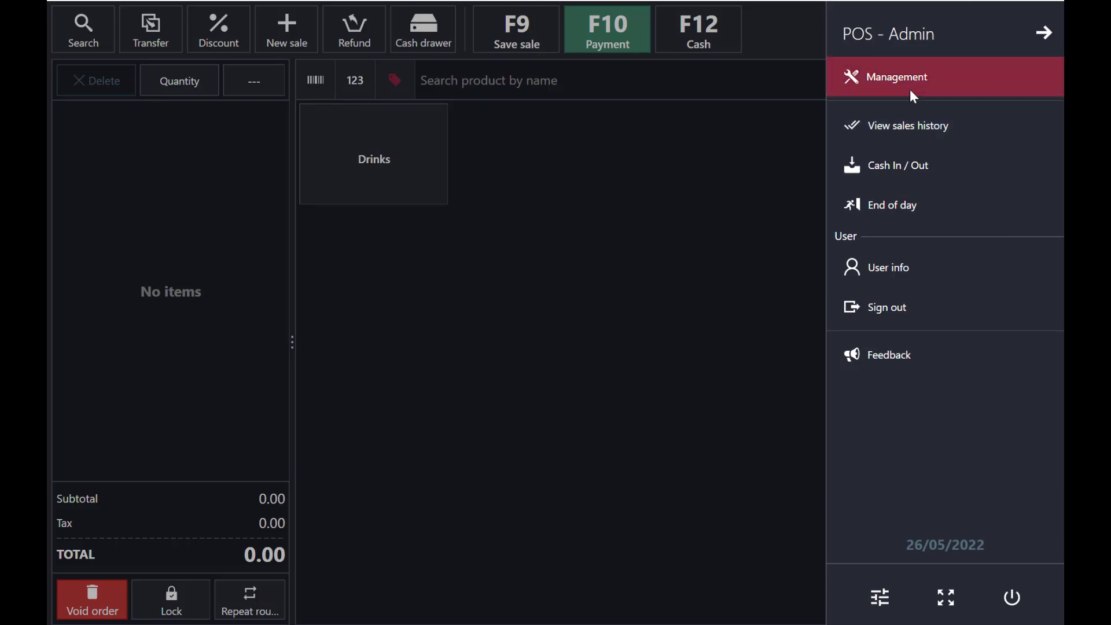
{"action": "left_click", "coordinate": [129, 113]}
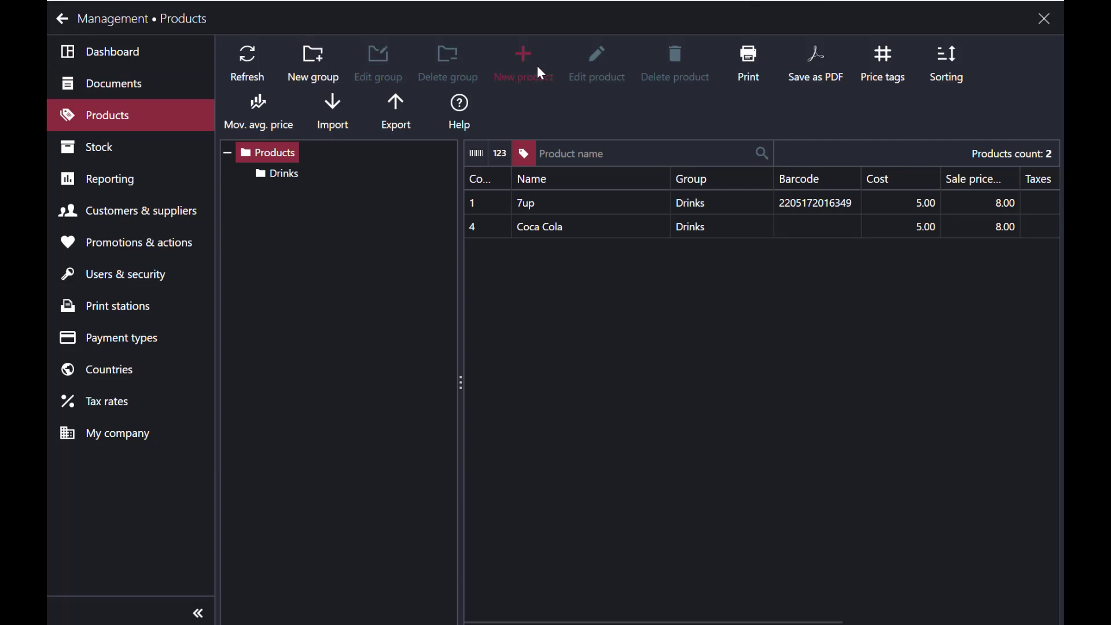
- Create and save a new product group named 'fast foods'
{"action": "left_click", "coordinate": [318, 77]}
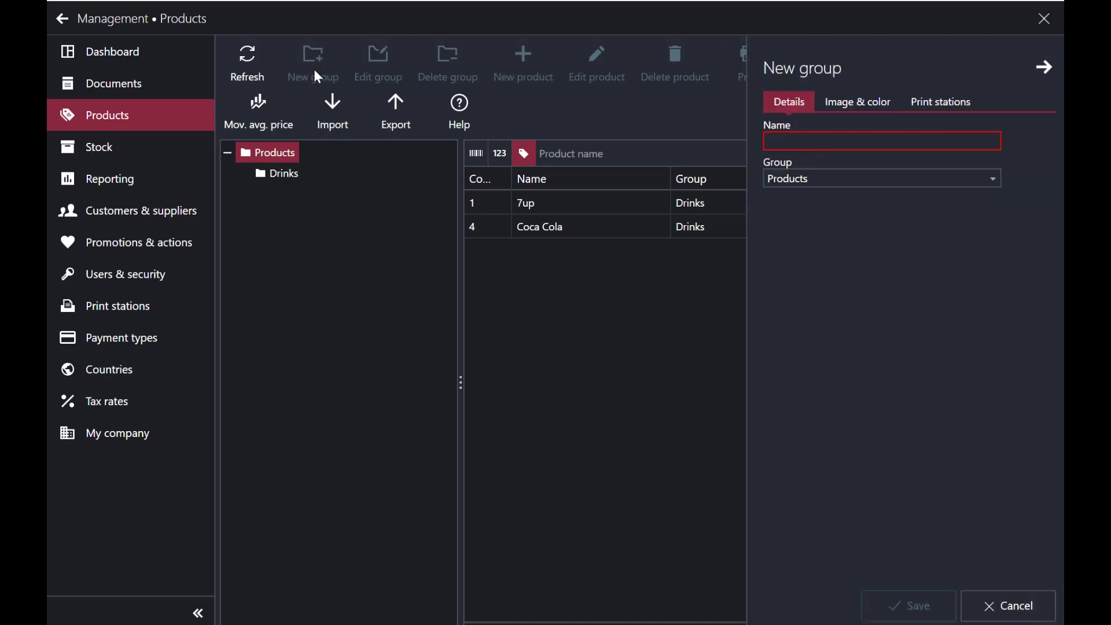
{"action": "type", "text": "fast foo"}
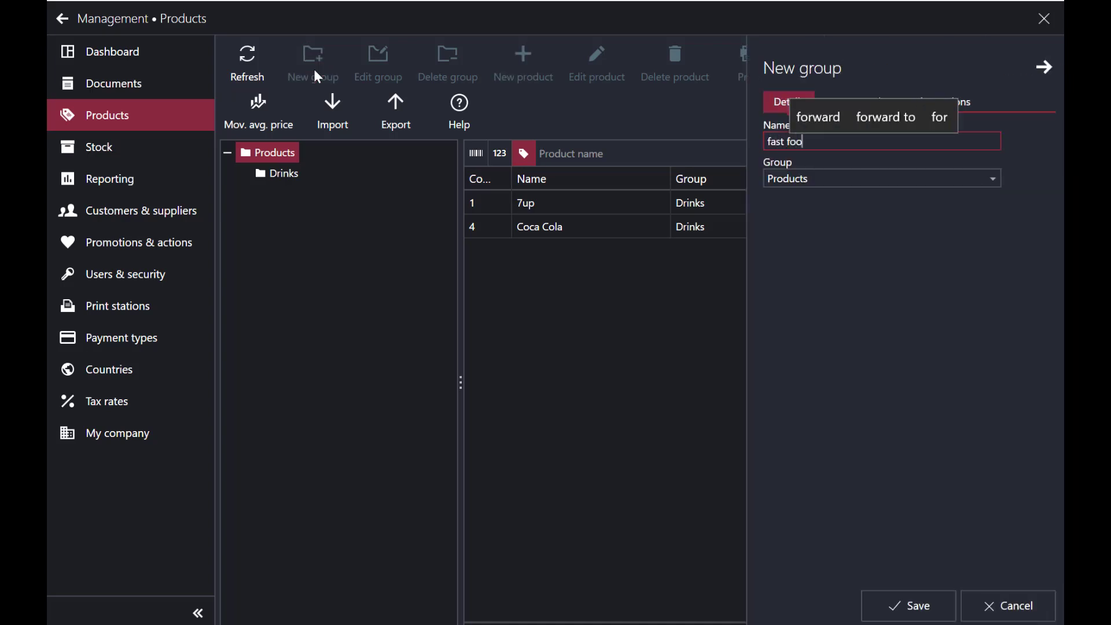
{"action": "type", "text": "ds"}
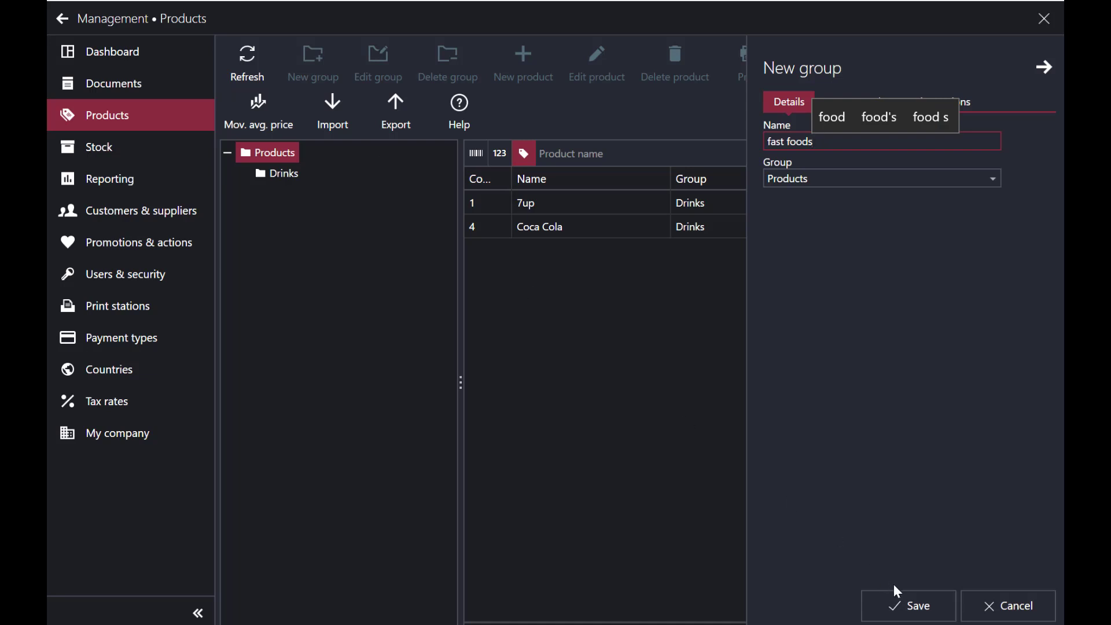
{"action": "left_click", "coordinate": [910, 602]}
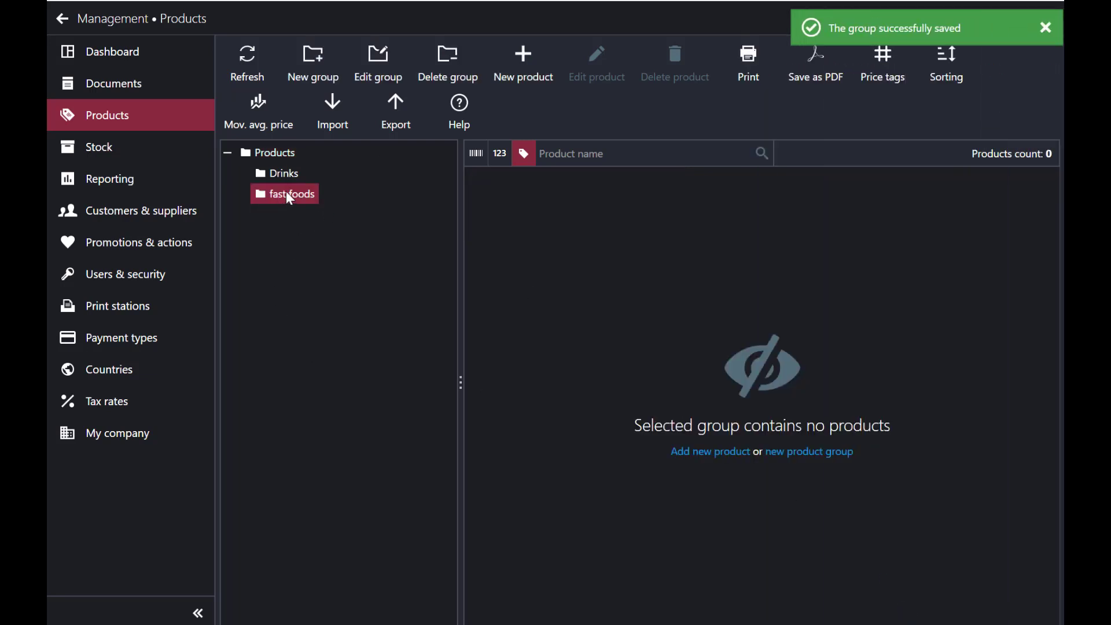
- Start a new fast foods product named 'pizza' with unit 'pcs'
{"action": "left_click", "coordinate": [549, 72]}
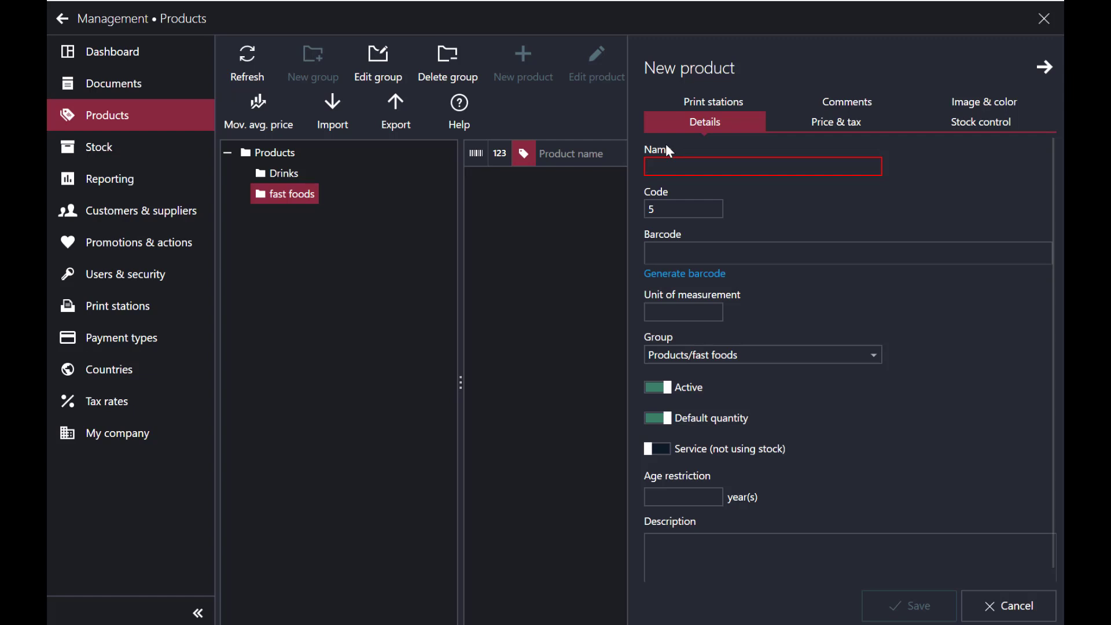
{"action": "type", "text": "pizza"}
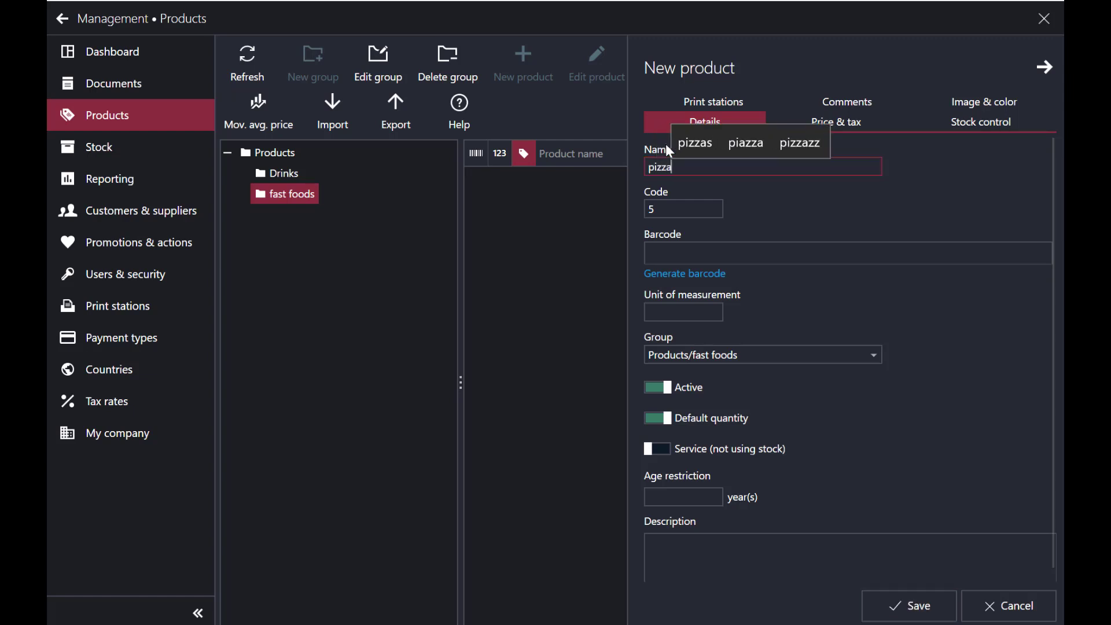
{"action": "left_click", "coordinate": [687, 312]}
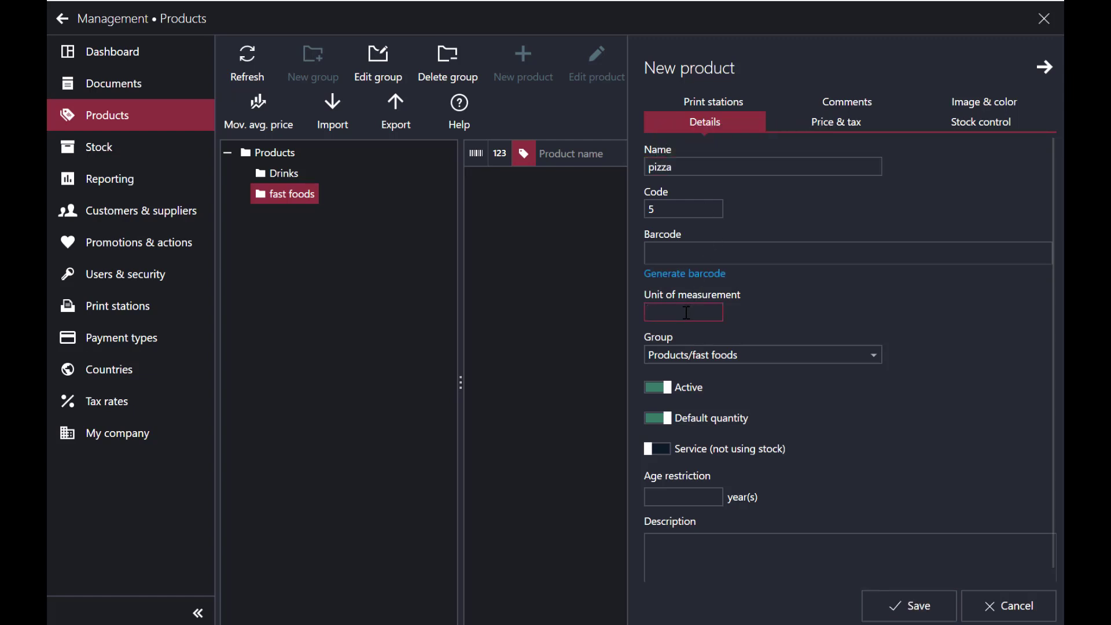
{"action": "type", "text": "pcs"}
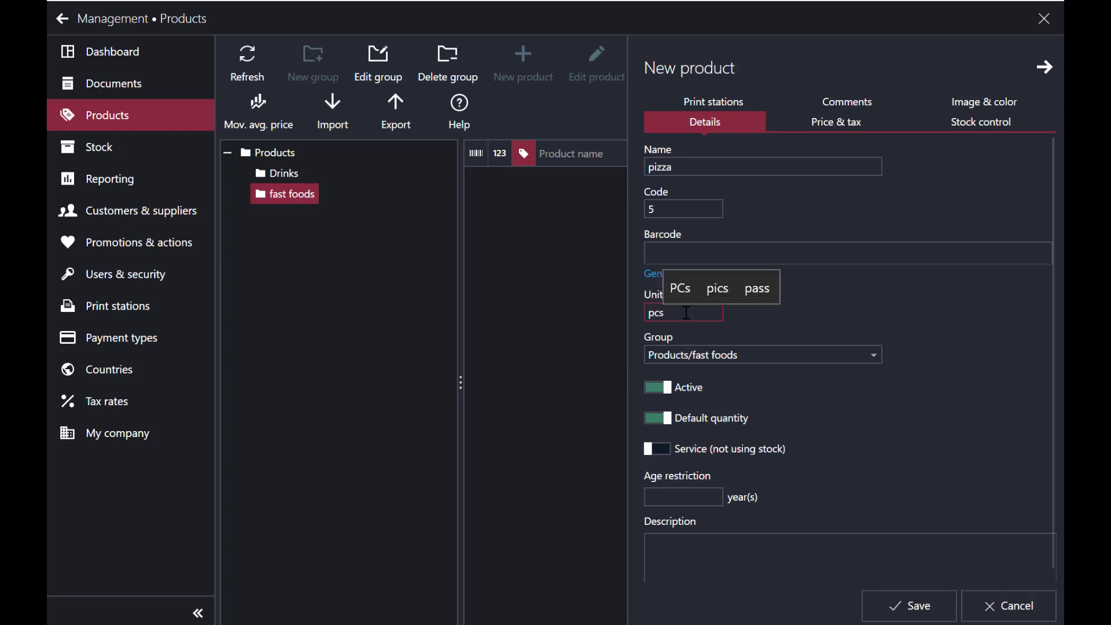
- Give pizza a cost of 8.00 and a 15.00 sale price including tax, and save it
{"action": "left_click", "coordinate": [861, 125]}
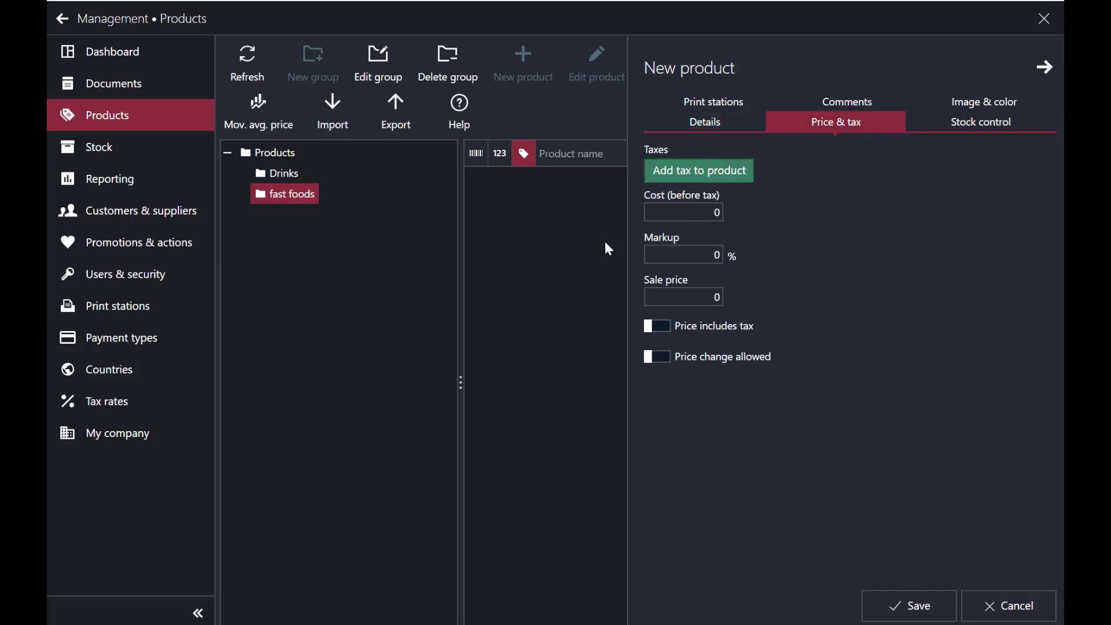
{"action": "left_click", "coordinate": [686, 297]}
{"action": "type", "text": "15"}
{"action": "left_click", "coordinate": [660, 333]}
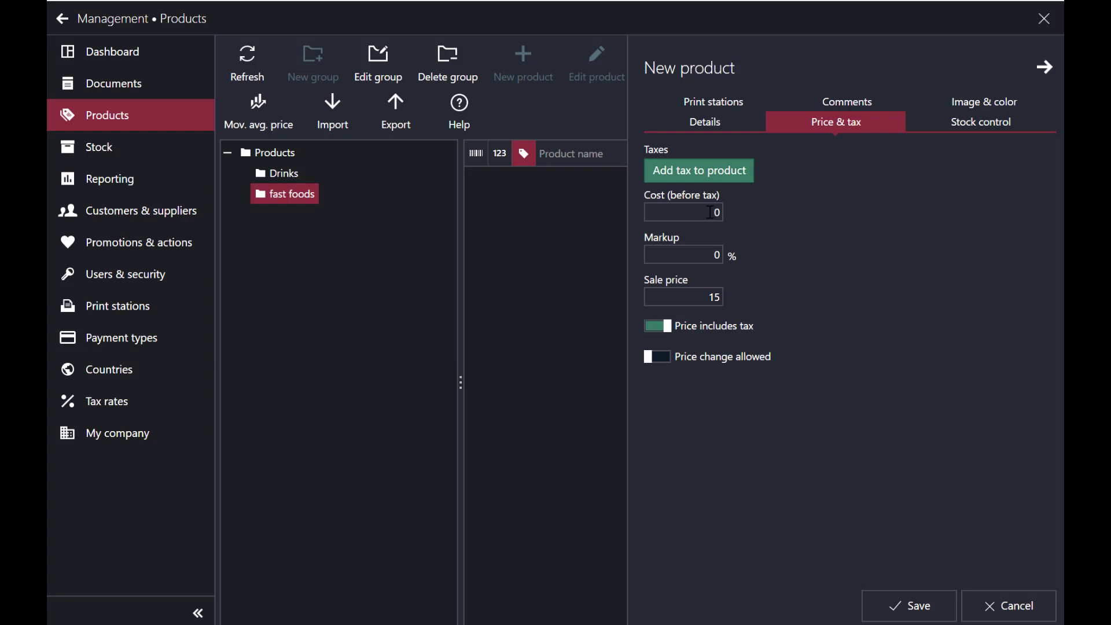
{"action": "left_click", "coordinate": [712, 213]}
{"action": "type", "text": "8"}
{"action": "left_click", "coordinate": [710, 298]}
{"action": "type", "text": "15"}
{"action": "left_click", "coordinate": [897, 604]}
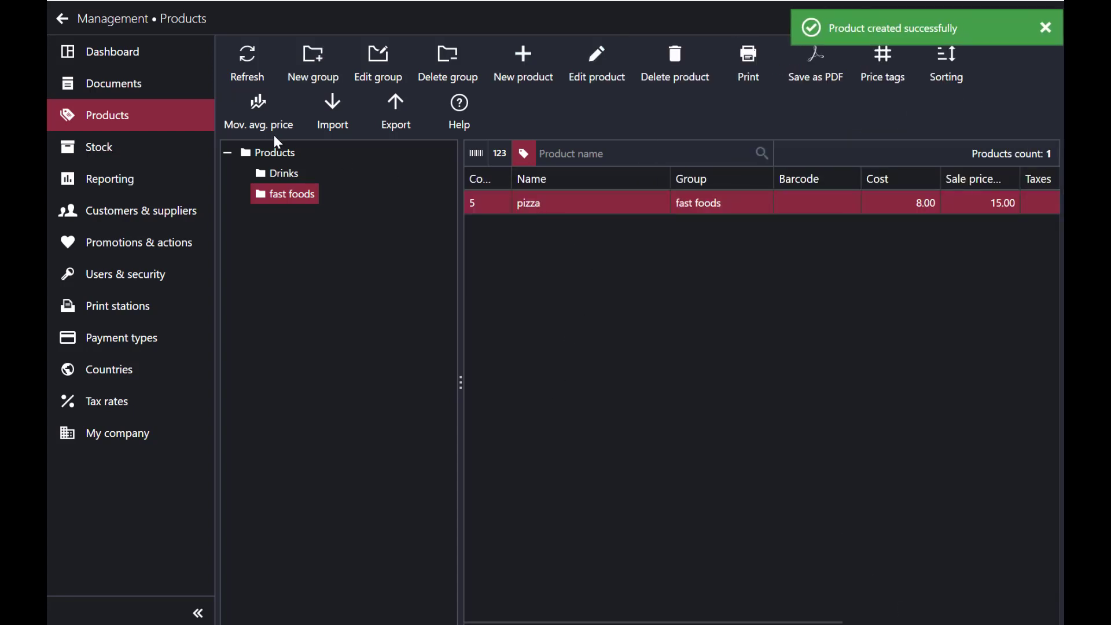
- Back on the sale screen, add one pizza at 15.00 from fast foods, cancelling the payment screen
{"action": "left_click", "coordinate": [65, 18]}
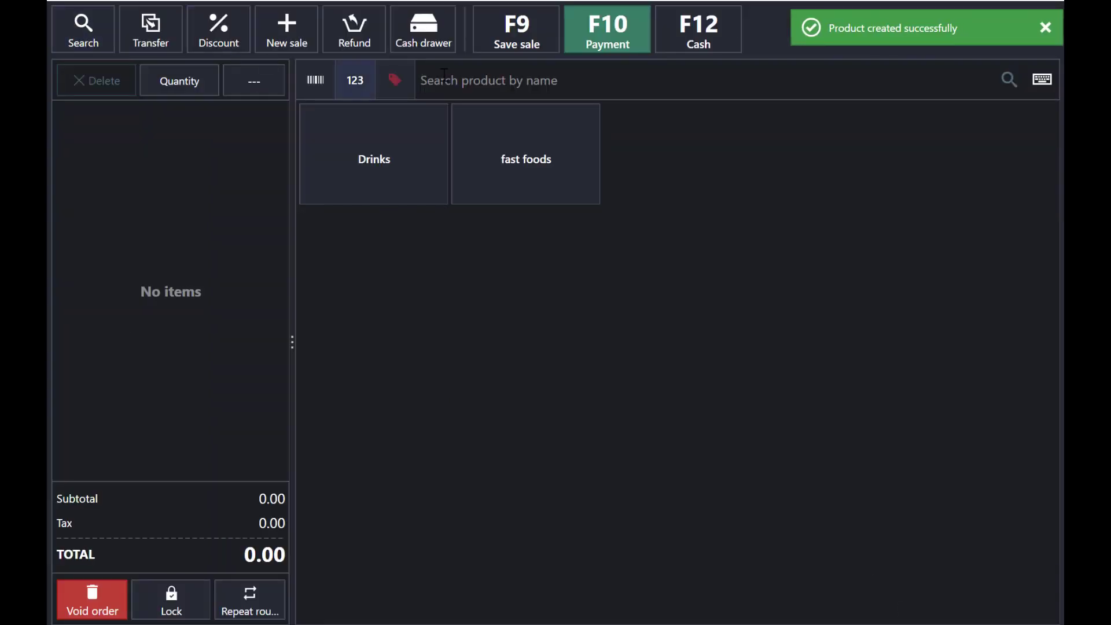
{"action": "left_click", "coordinate": [539, 166]}
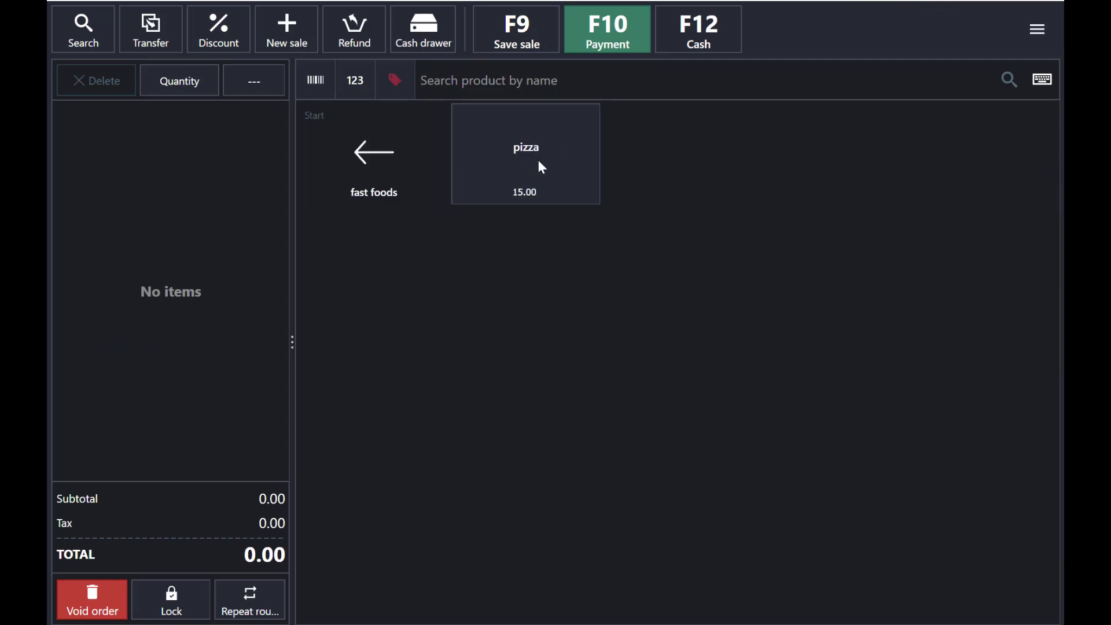
{"action": "left_click", "coordinate": [538, 161]}
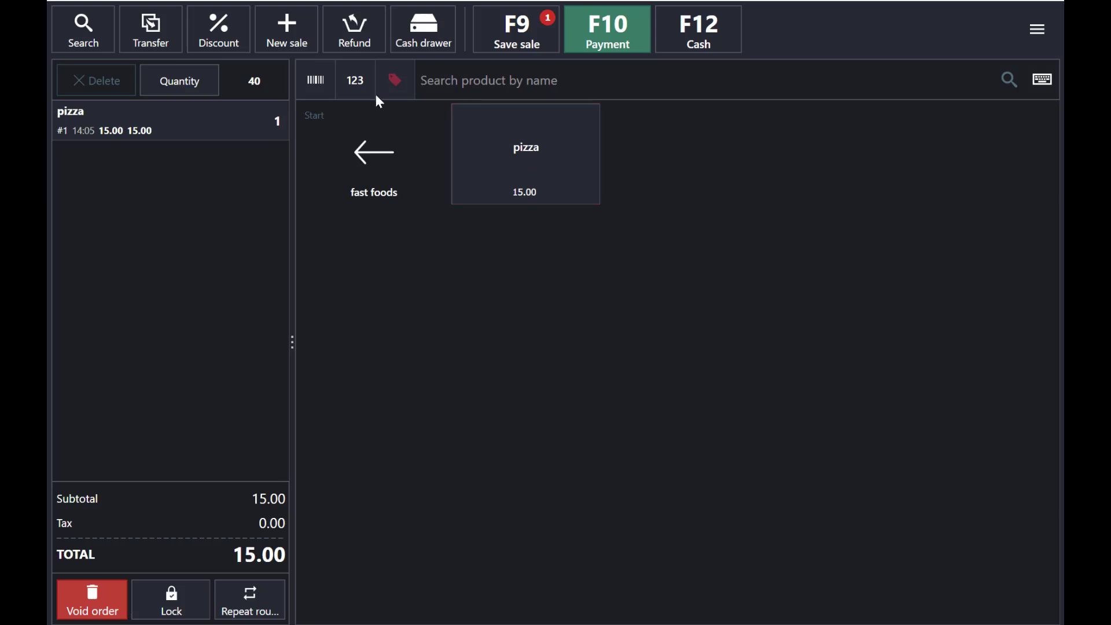
{"action": "left_click", "coordinate": [581, 41]}
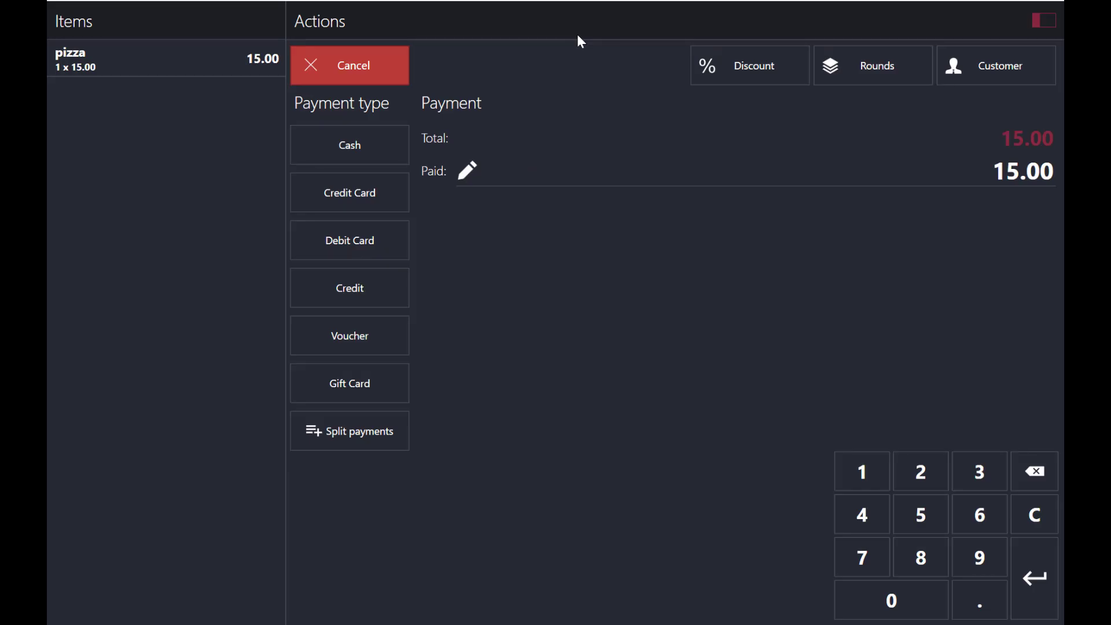
{"action": "key", "text": "Escape"}
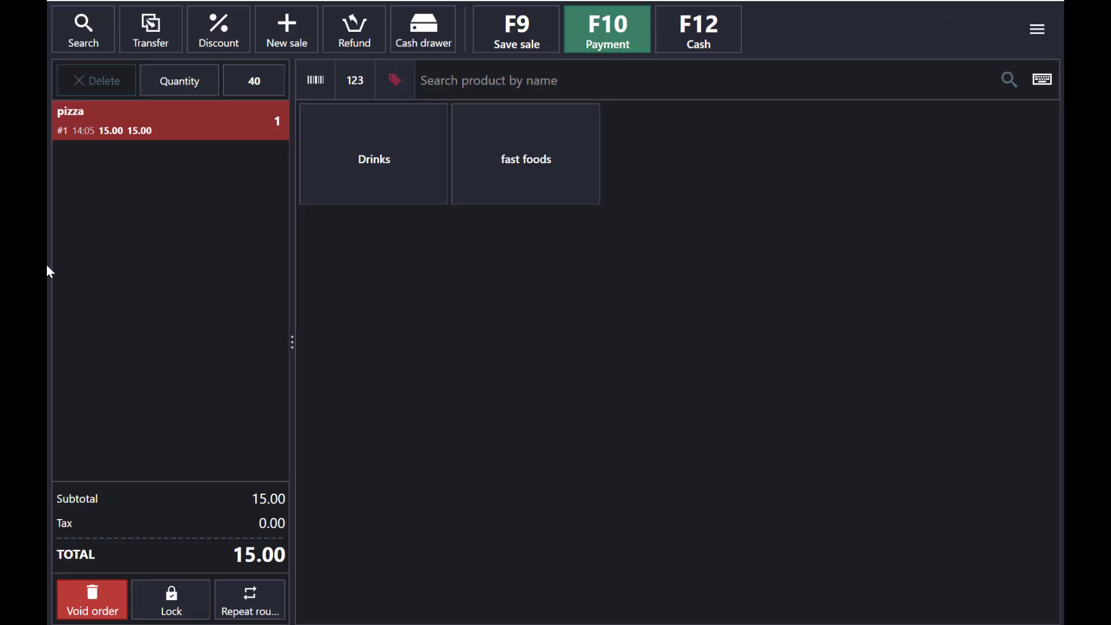
- Void the pizza order, add and delete a test 7up, and return to fast foods
{"action": "left_click", "coordinate": [93, 595]}
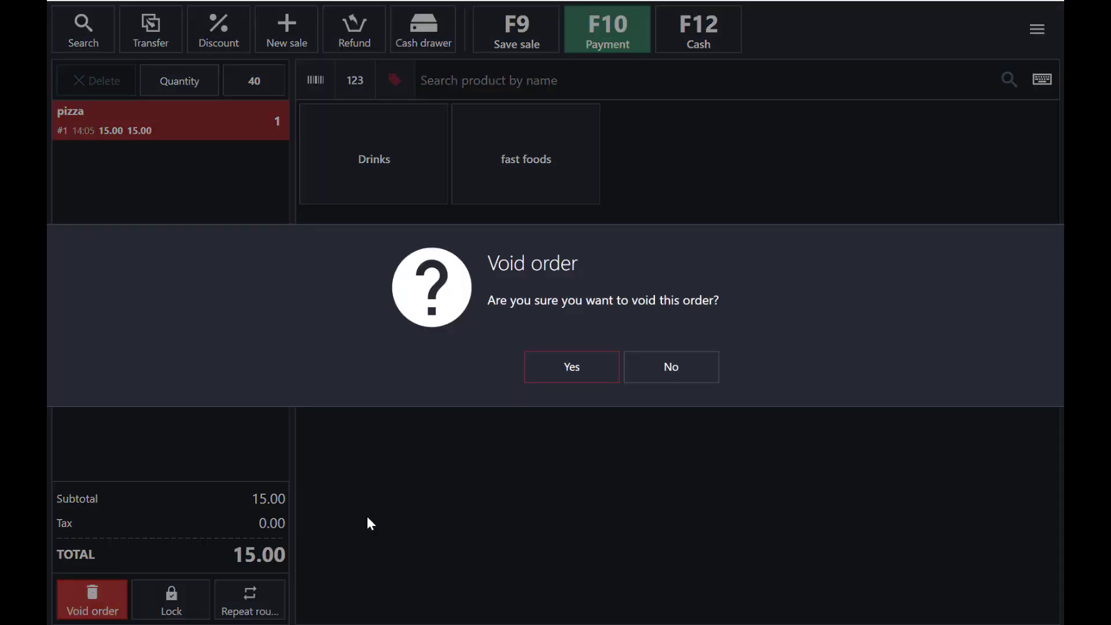
{"action": "left_click", "coordinate": [594, 357]}
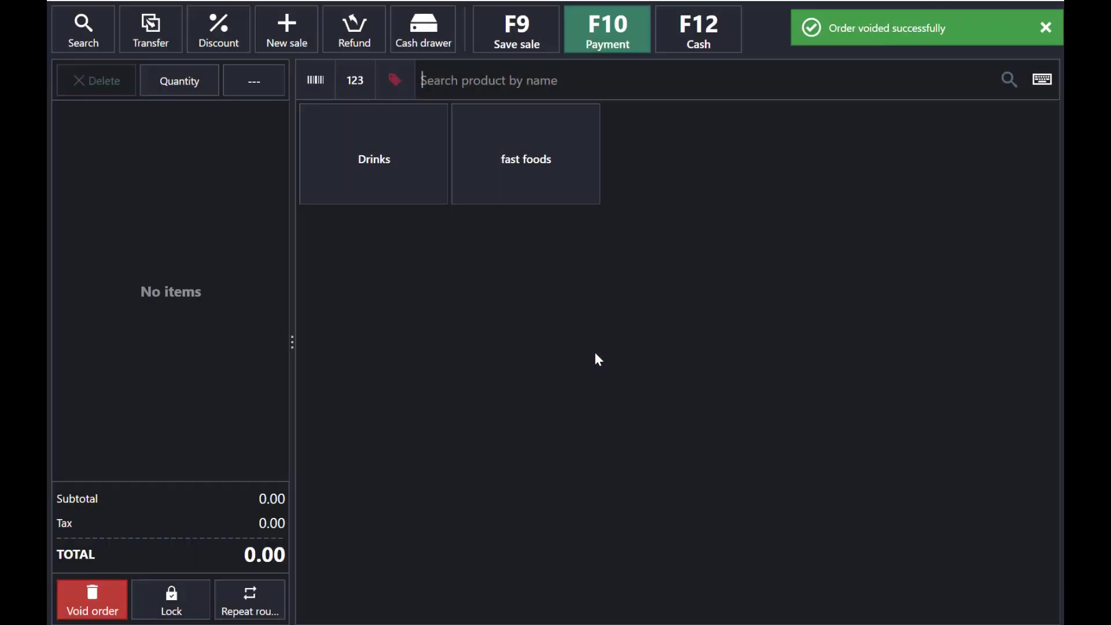
{"action": "left_click", "coordinate": [427, 176]}
{"action": "left_click", "coordinate": [513, 154]}
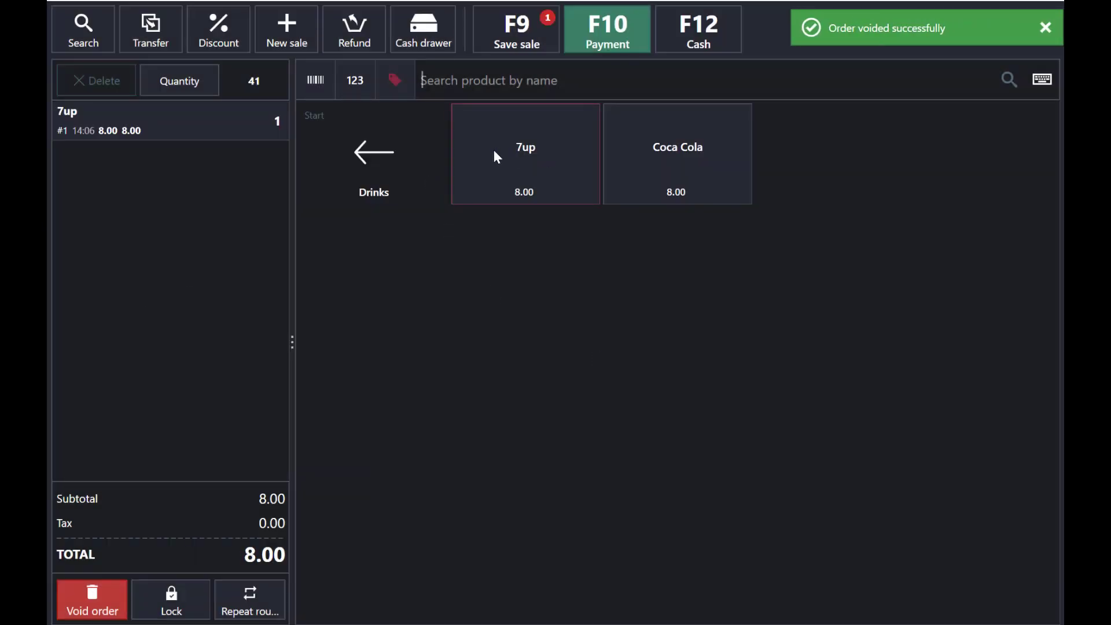
{"action": "left_click", "coordinate": [159, 125]}
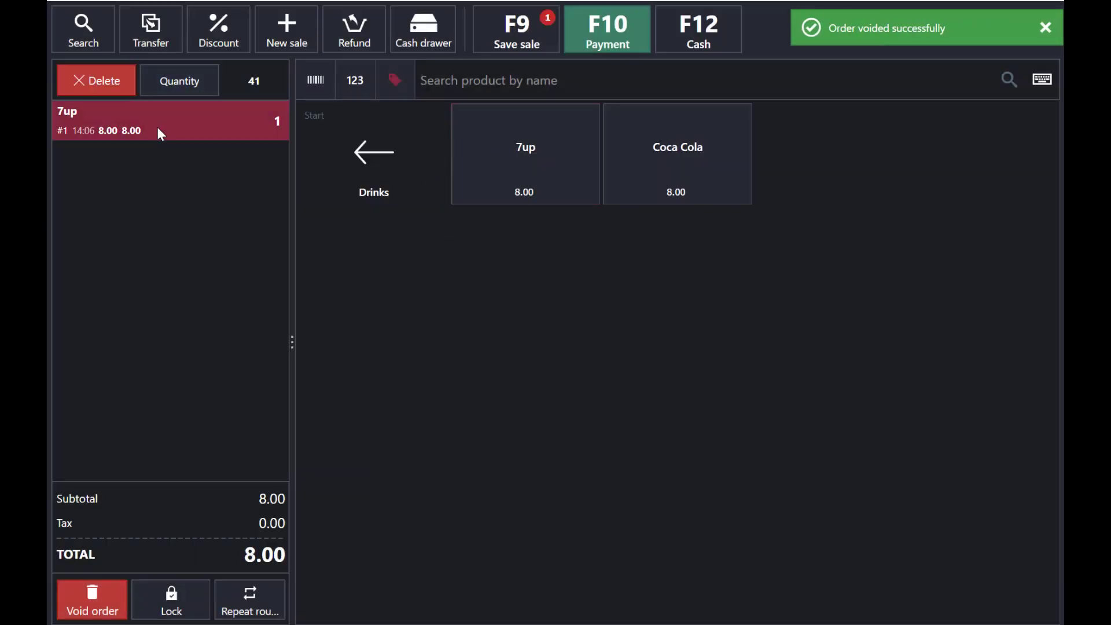
{"action": "left_click", "coordinate": [102, 78]}
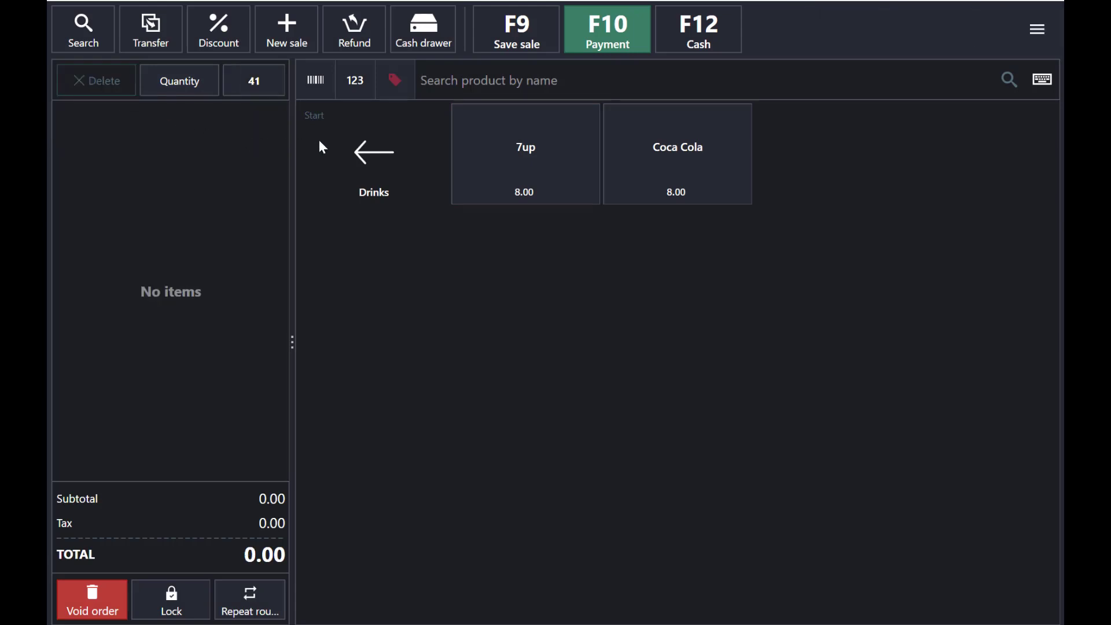
{"action": "left_click", "coordinate": [398, 155]}
{"action": "left_click", "coordinate": [525, 148]}
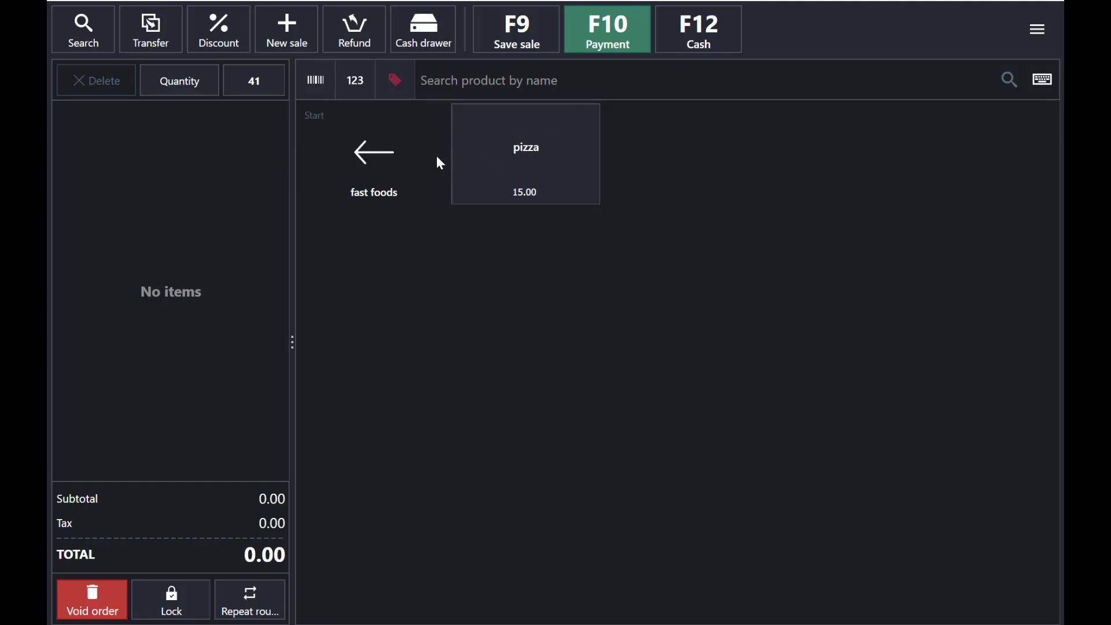
- In Management > Stock, quick-inventory pizza to 100 pcs, worth 800.00
{"action": "left_click", "coordinate": [397, 155]}
{"action": "left_click", "coordinate": [1039, 26]}
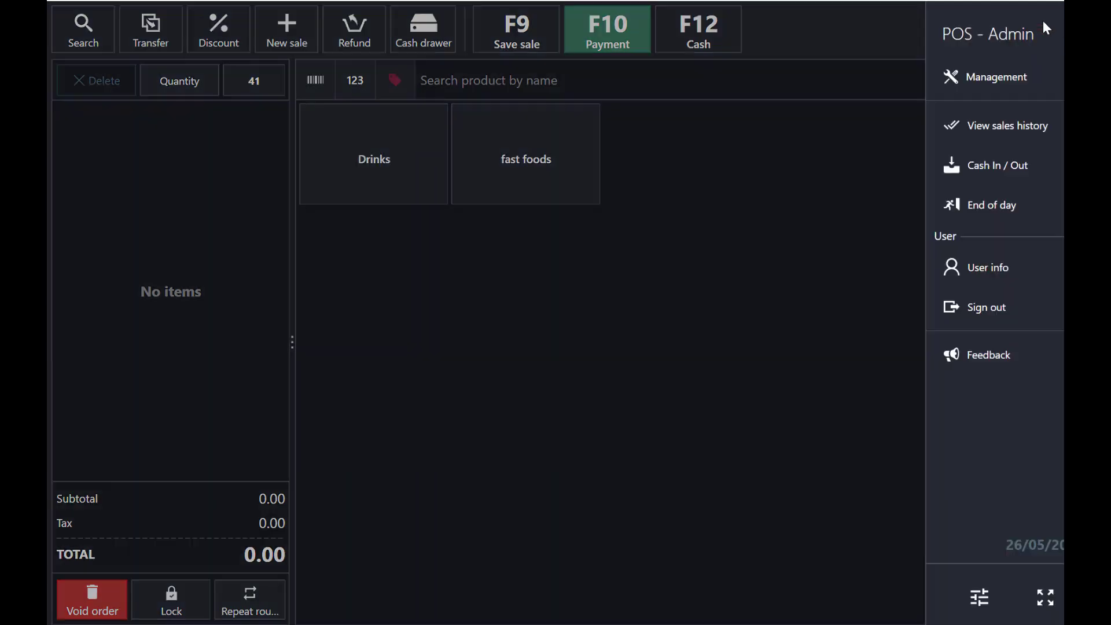
{"action": "left_click", "coordinate": [929, 82]}
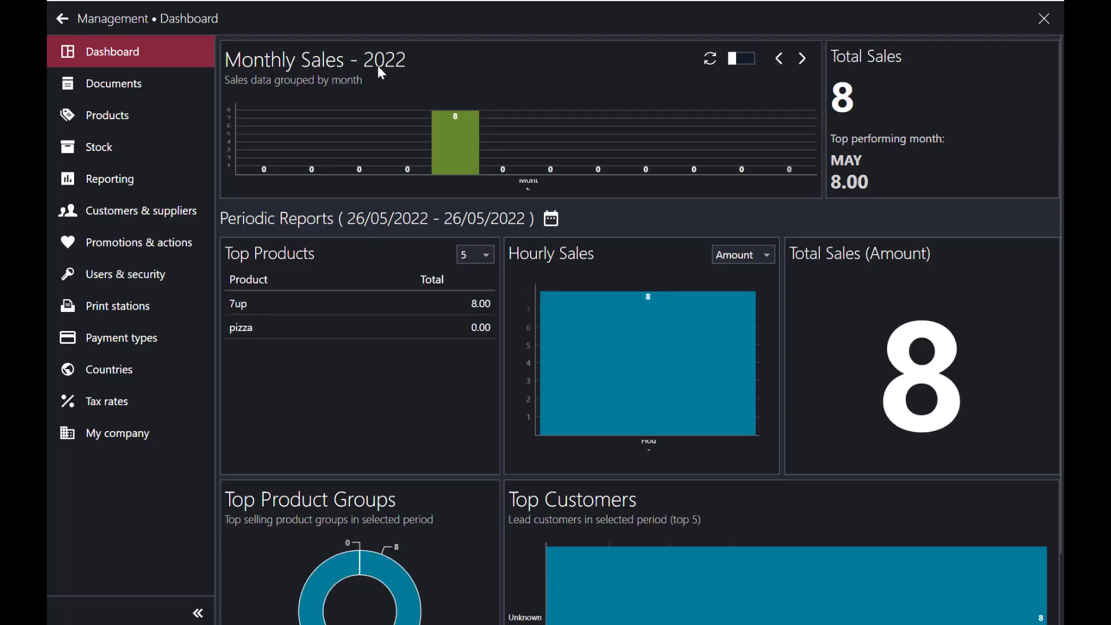
{"action": "left_click", "coordinate": [104, 138]}
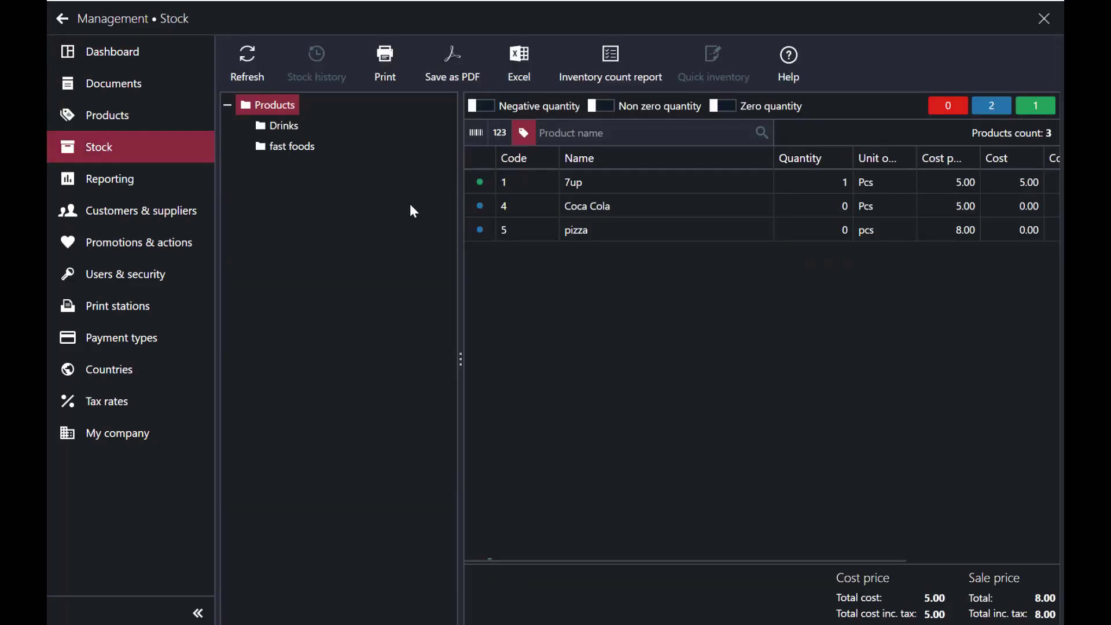
{"action": "left_click", "coordinate": [606, 225]}
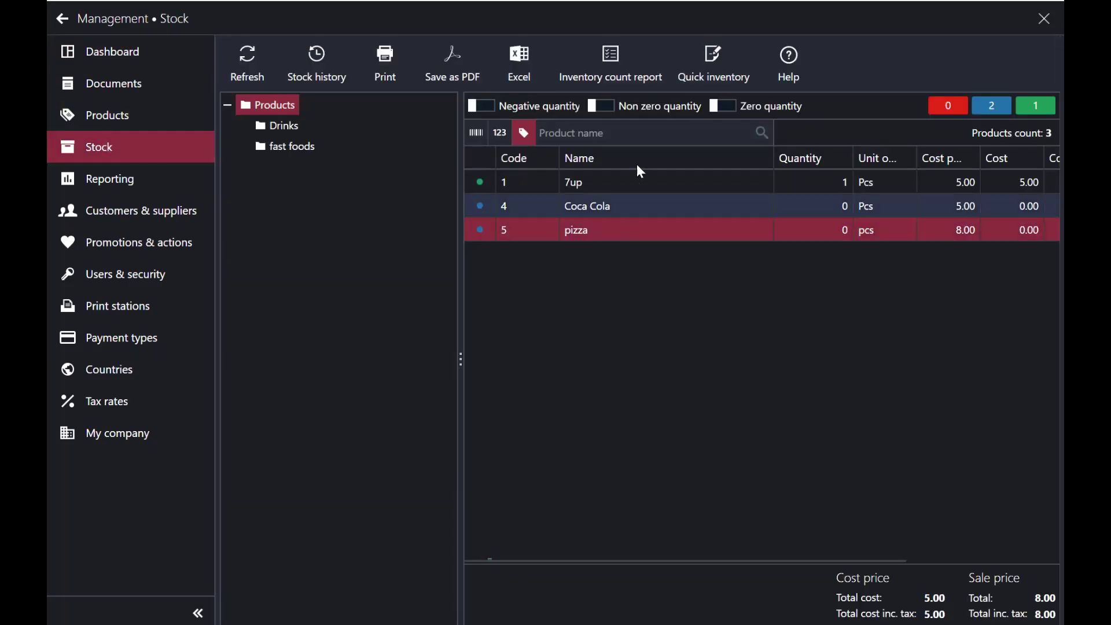
{"action": "left_click", "coordinate": [697, 85]}
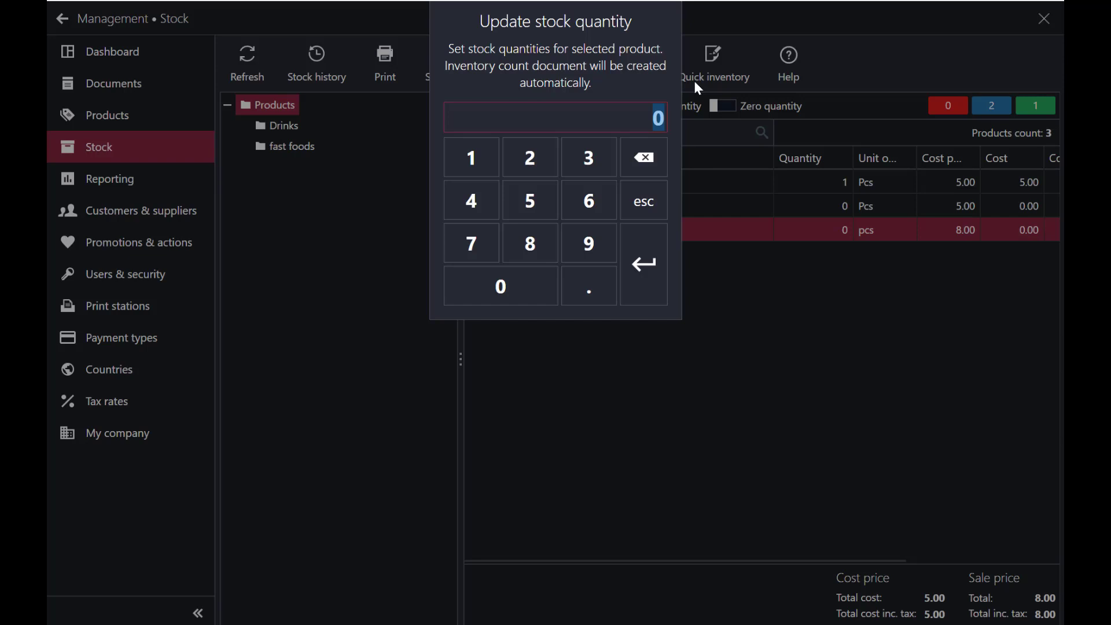
{"action": "type", "text": "100"}
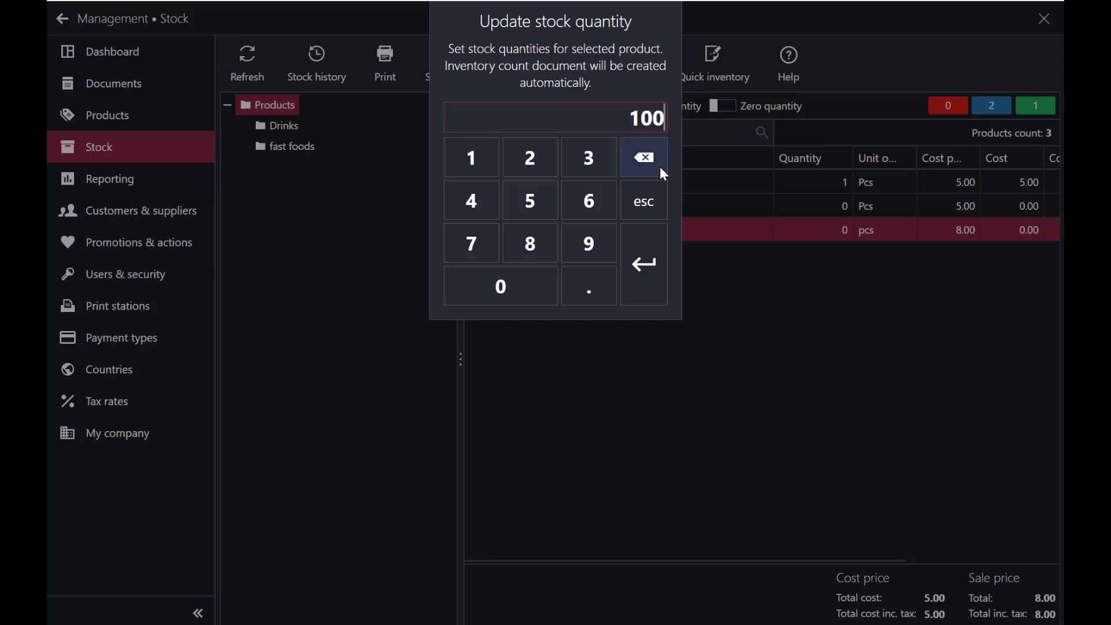
{"action": "left_click", "coordinate": [648, 277]}
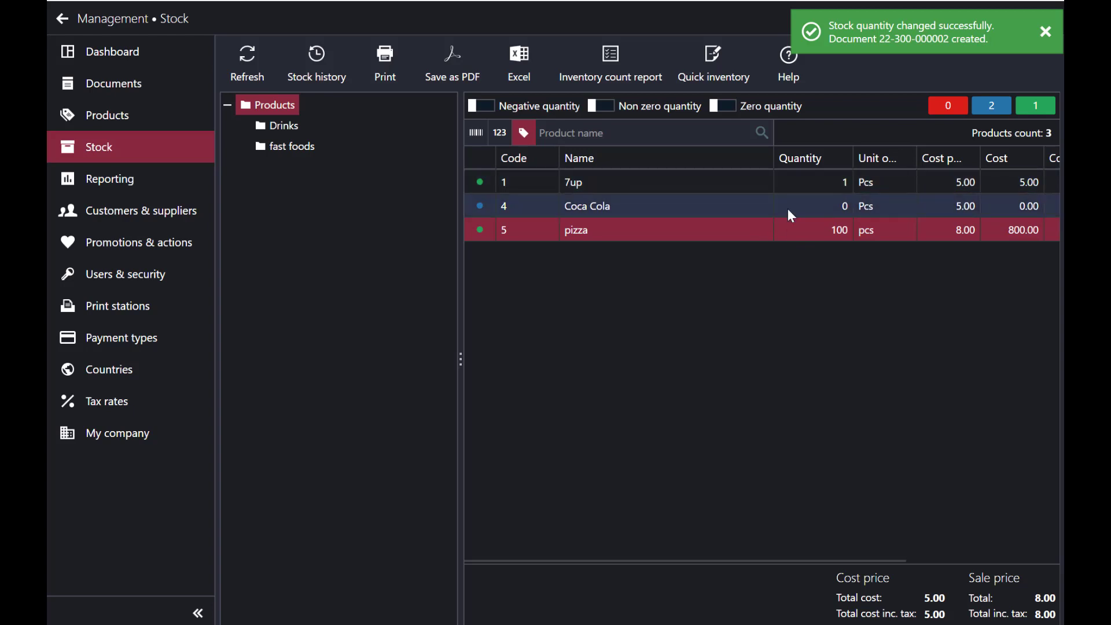
- Add a pizza from fast foods to the order and set its quantity to 20
{"action": "left_click", "coordinate": [61, 17]}
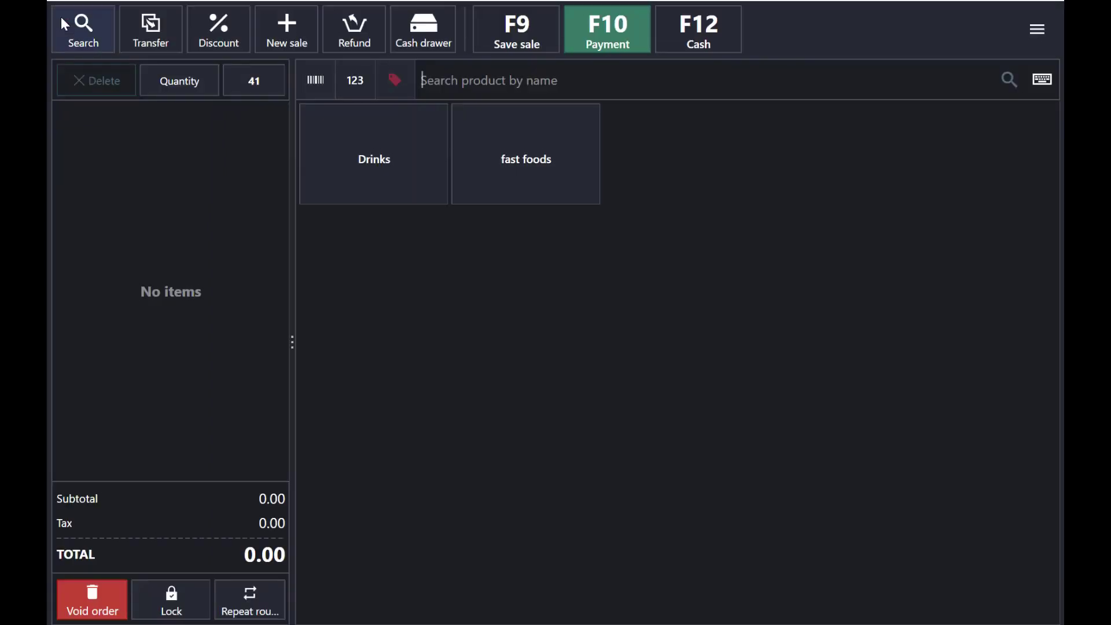
{"action": "left_click", "coordinate": [505, 162]}
{"action": "left_click", "coordinate": [527, 163]}
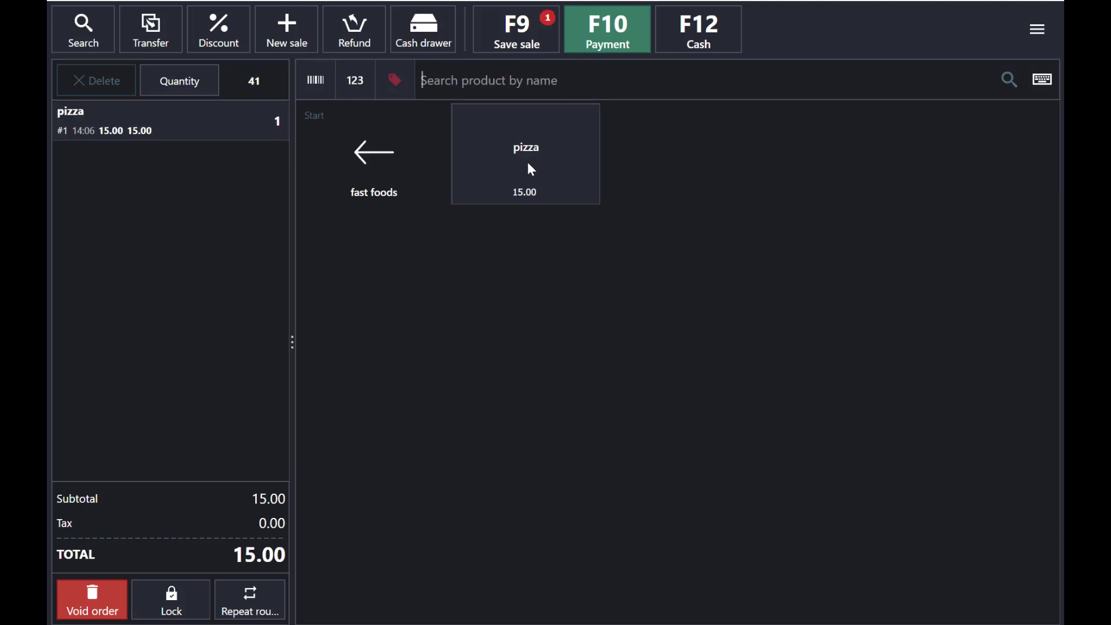
{"action": "left_click", "coordinate": [180, 115]}
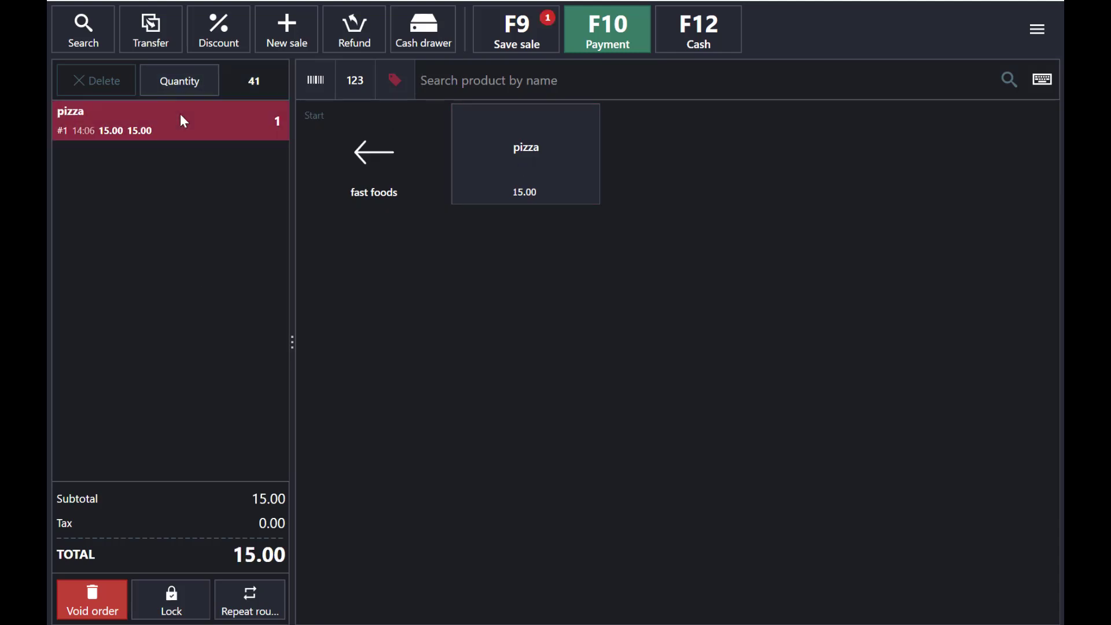
{"action": "left_click", "coordinate": [184, 80]}
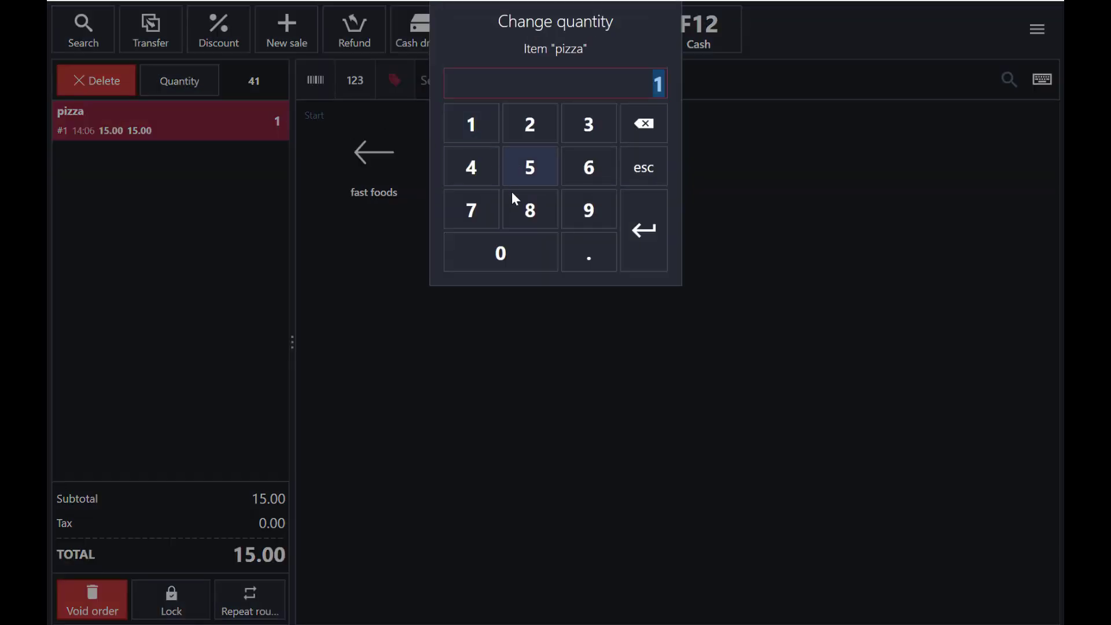
{"action": "left_click", "coordinate": [525, 126]}
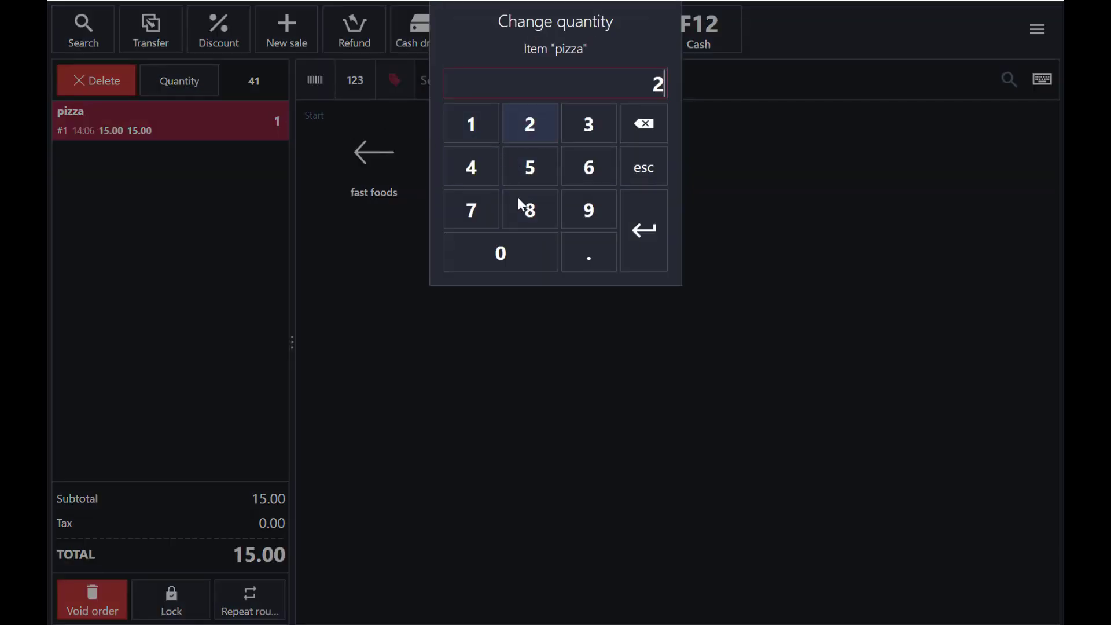
{"action": "left_click", "coordinate": [515, 243]}
{"action": "left_click", "coordinate": [642, 235]}
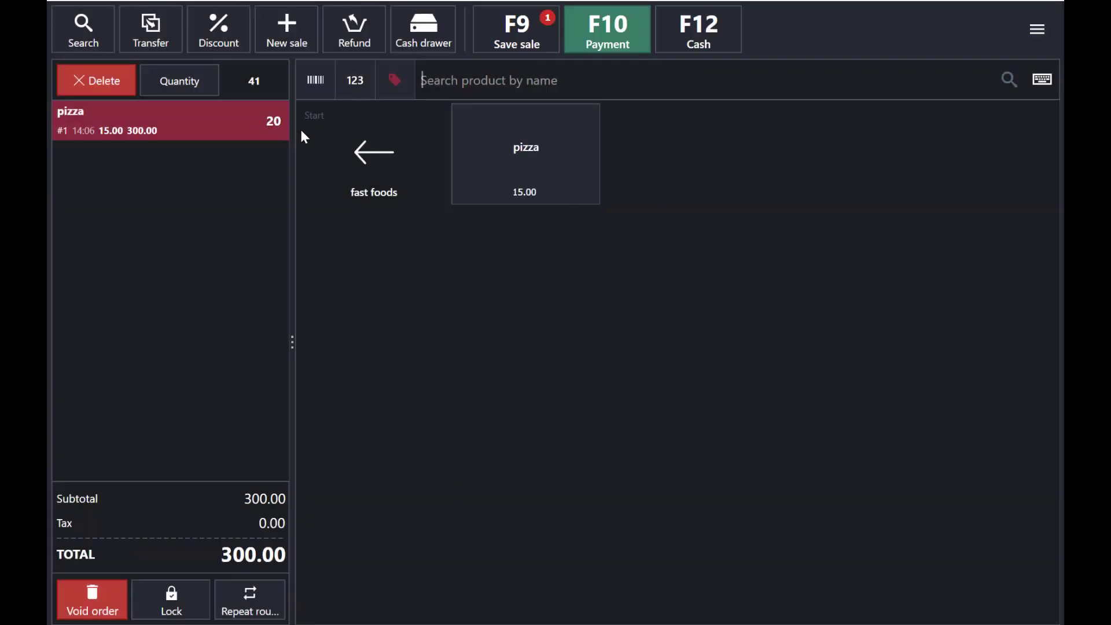
- Reduce the pizza quantity to 10 for a 150.00 total and open its discount dialog
{"action": "left_click", "coordinate": [196, 79]}
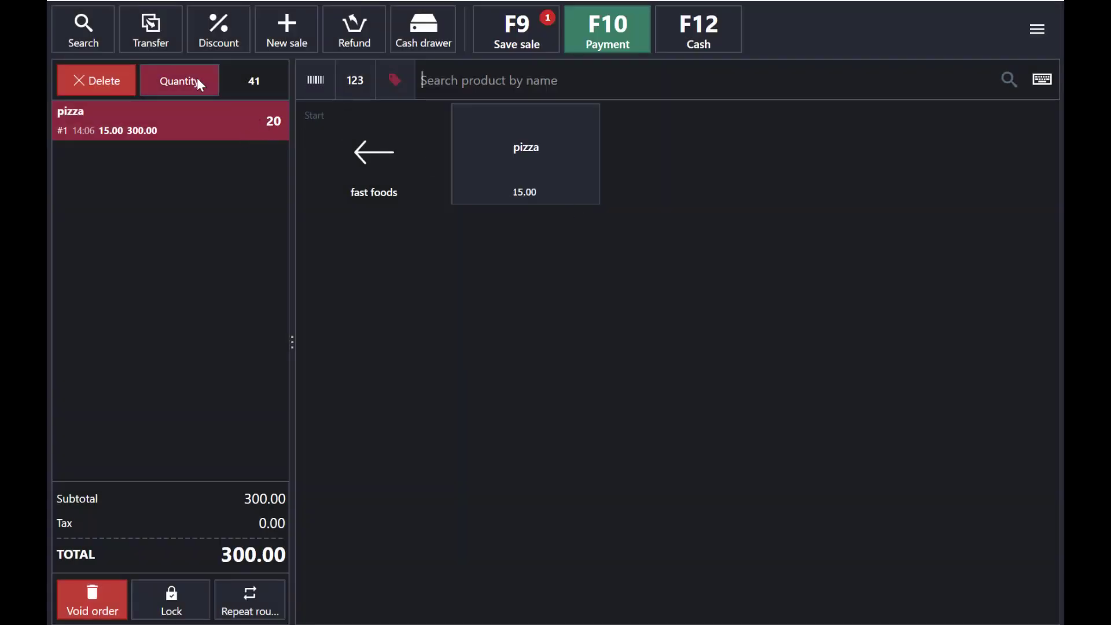
{"action": "left_click", "coordinate": [471, 124]}
{"action": "left_click", "coordinate": [493, 248]}
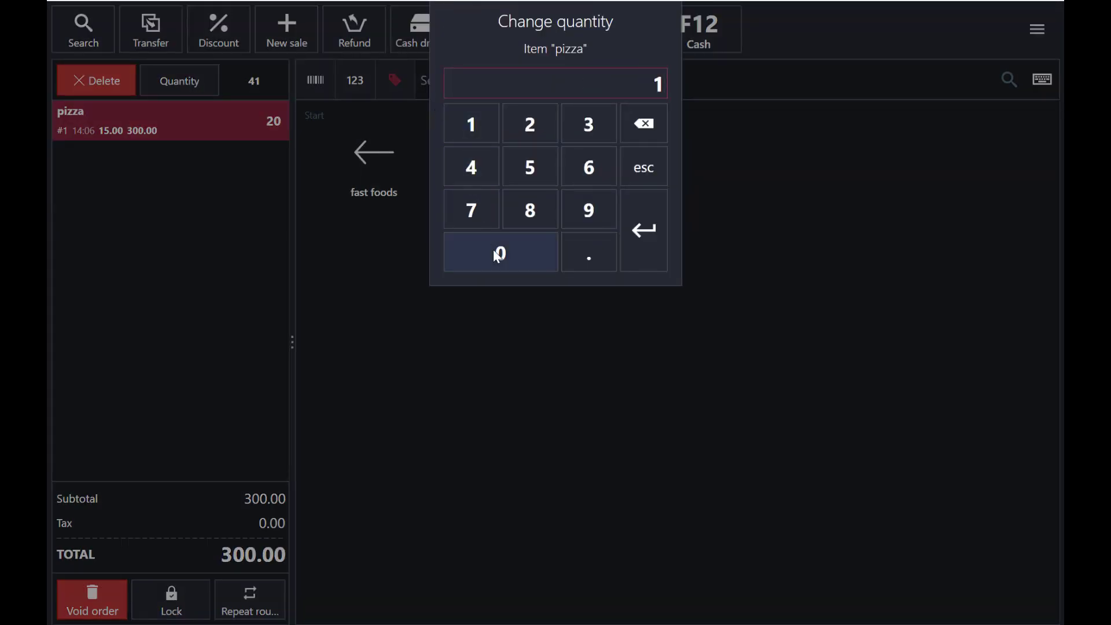
{"action": "left_click", "coordinate": [648, 230]}
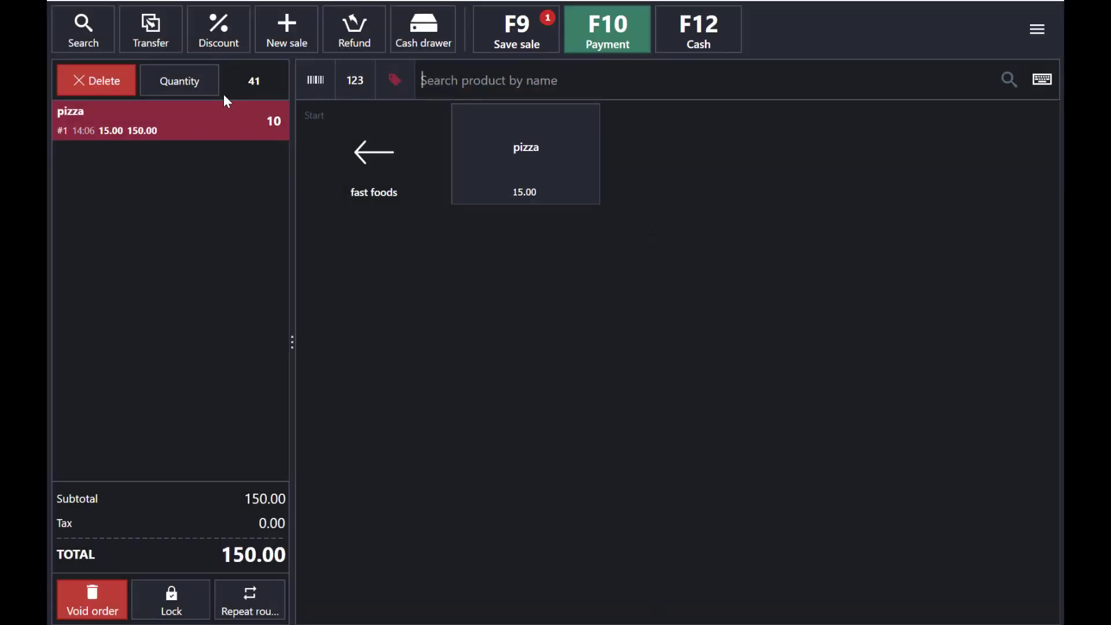
{"action": "left_click", "coordinate": [222, 51]}
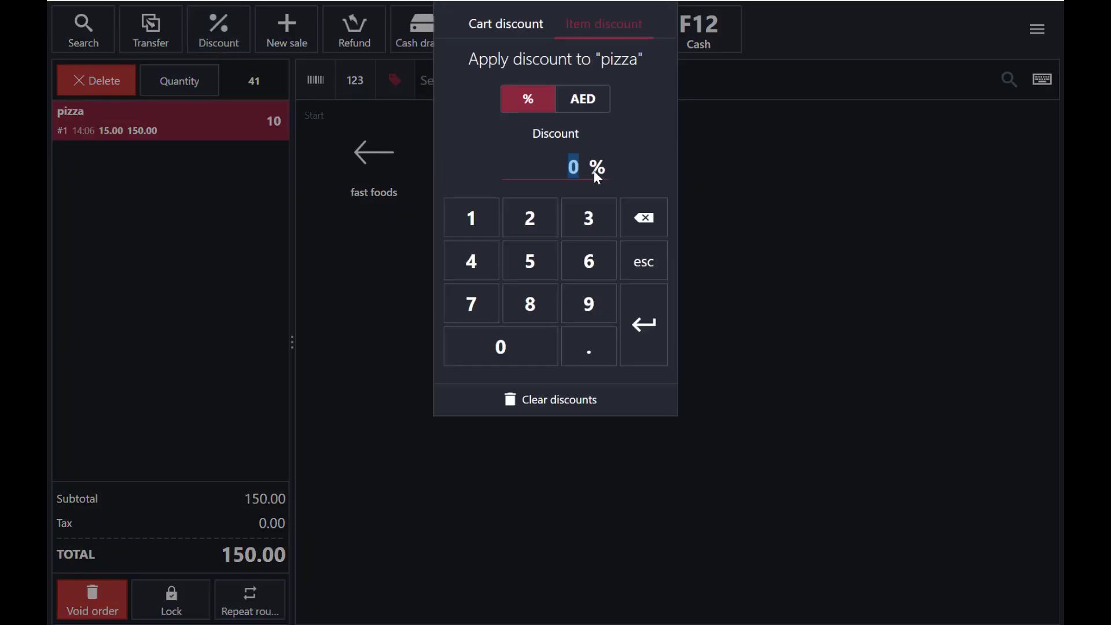
- Give the pizza line a 20% item discount, cutting the total from 150.00 to 120.00
{"action": "left_click", "coordinate": [528, 228]}
{"action": "left_click", "coordinate": [502, 354]}
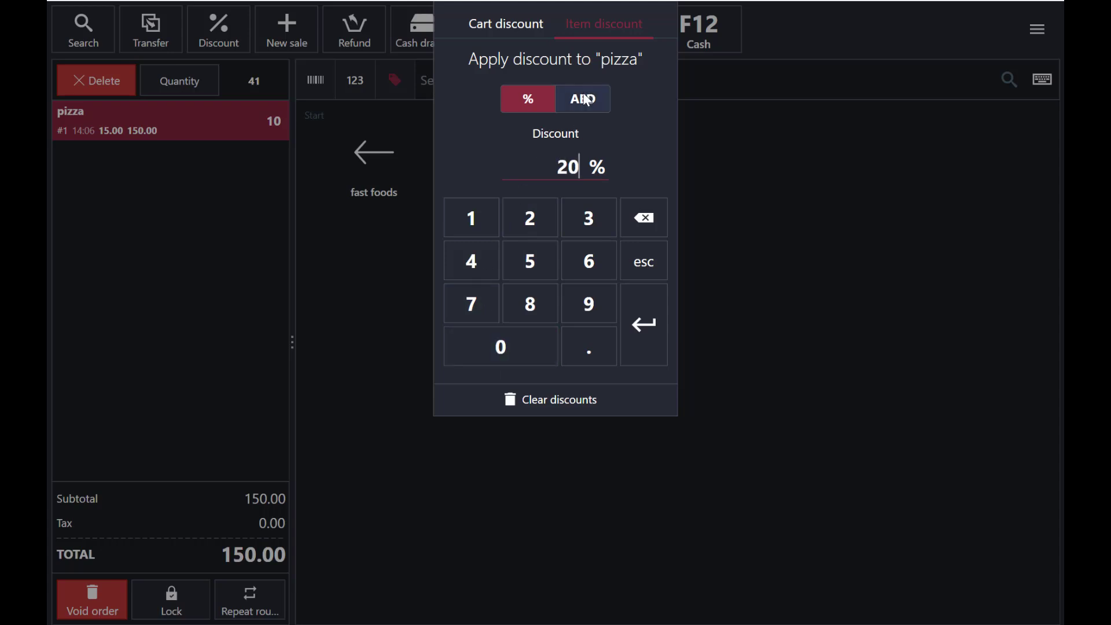
{"action": "left_click", "coordinate": [585, 110]}
{"action": "left_click", "coordinate": [518, 102]}
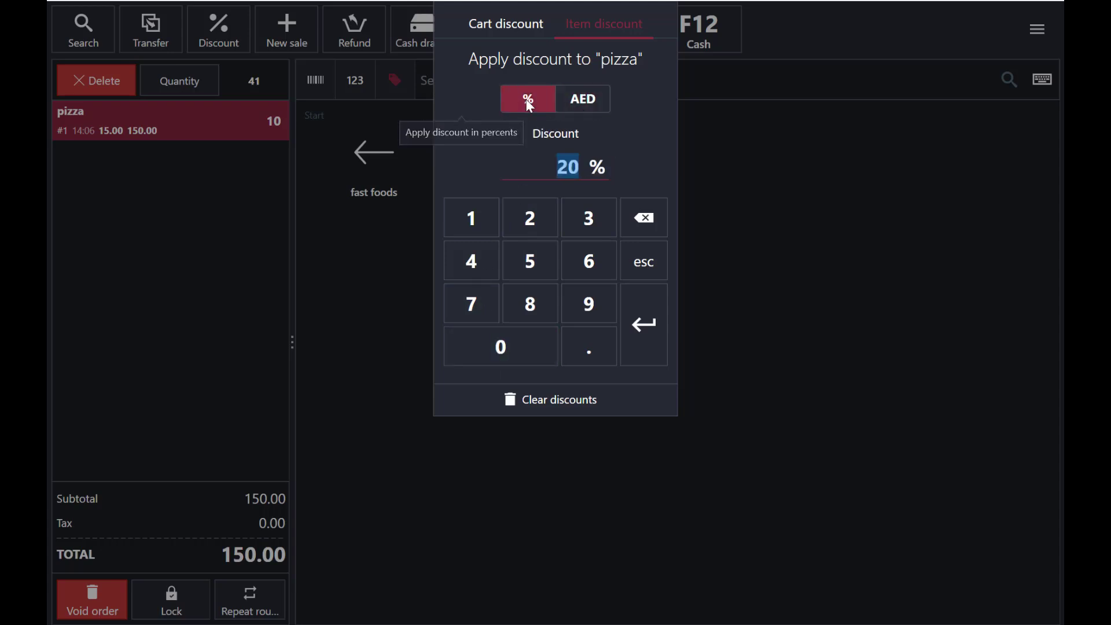
{"action": "left_click", "coordinate": [638, 304]}
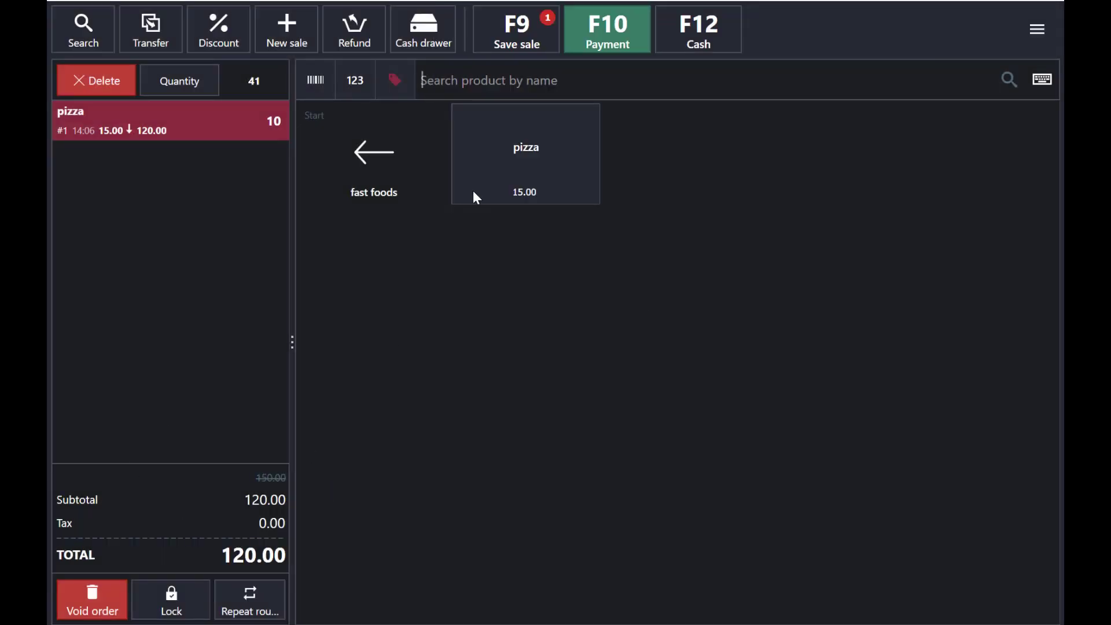
{"action": "left_click", "coordinate": [605, 40]}
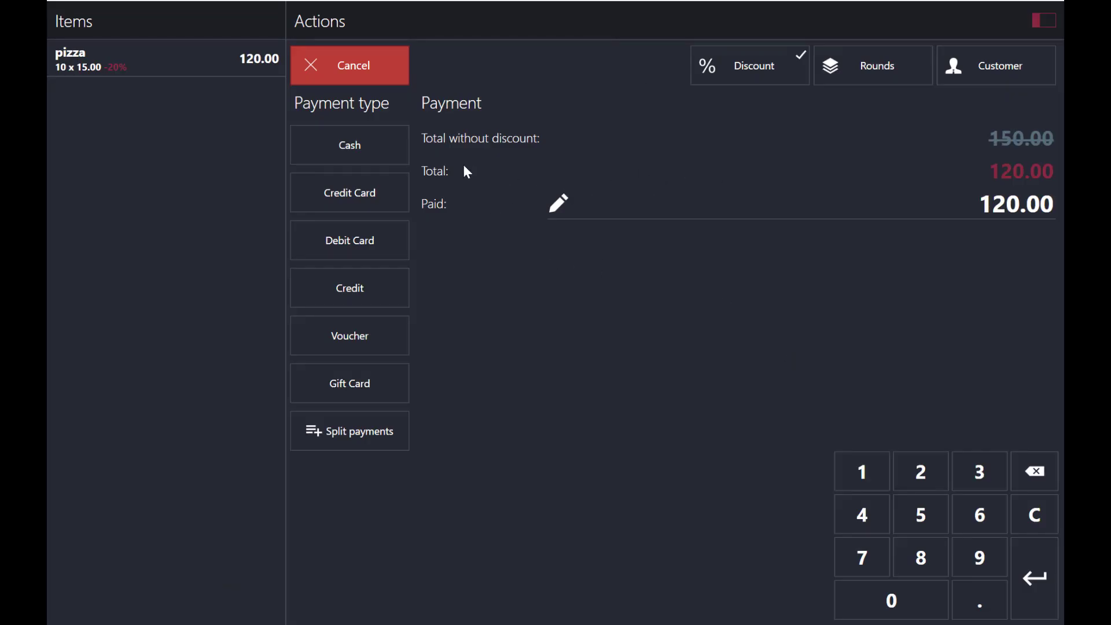
- Split the 120.00 payment into 80.00 by credit card and 40.00 cash, then finish the sale
{"action": "left_click", "coordinate": [910, 207]}
{"action": "type", "text": "80"}
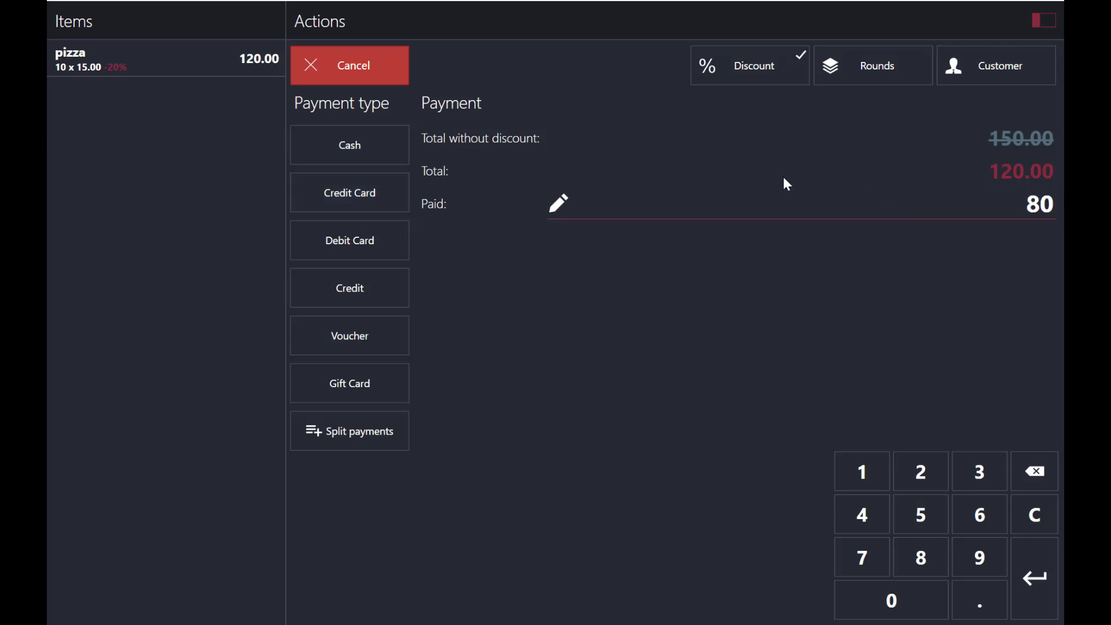
{"action": "left_click", "coordinate": [370, 189]}
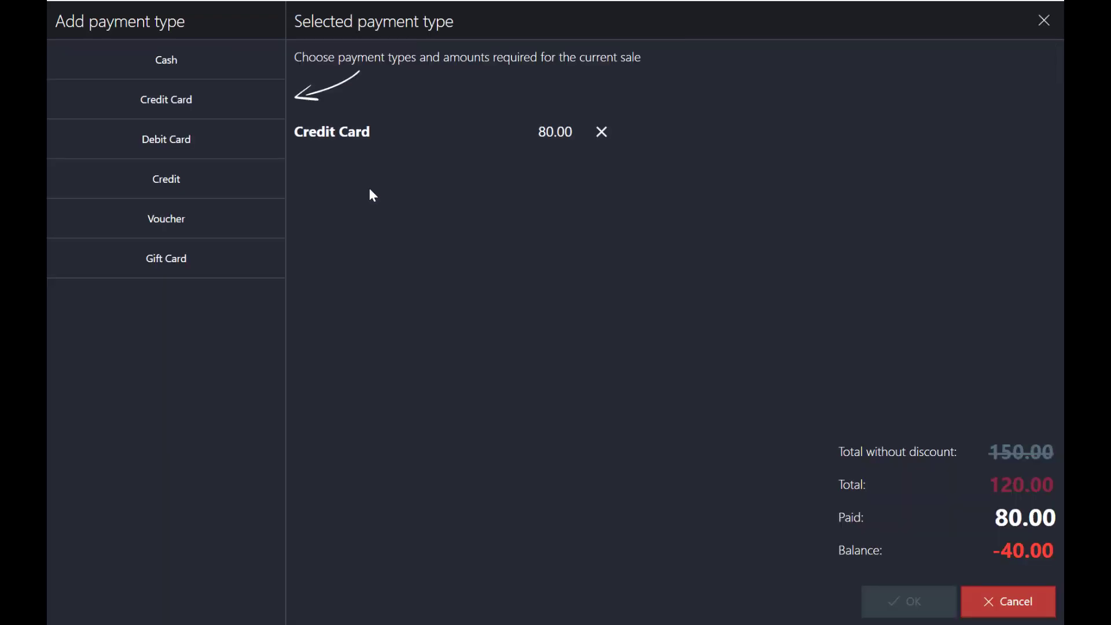
{"action": "left_click", "coordinate": [156, 78]}
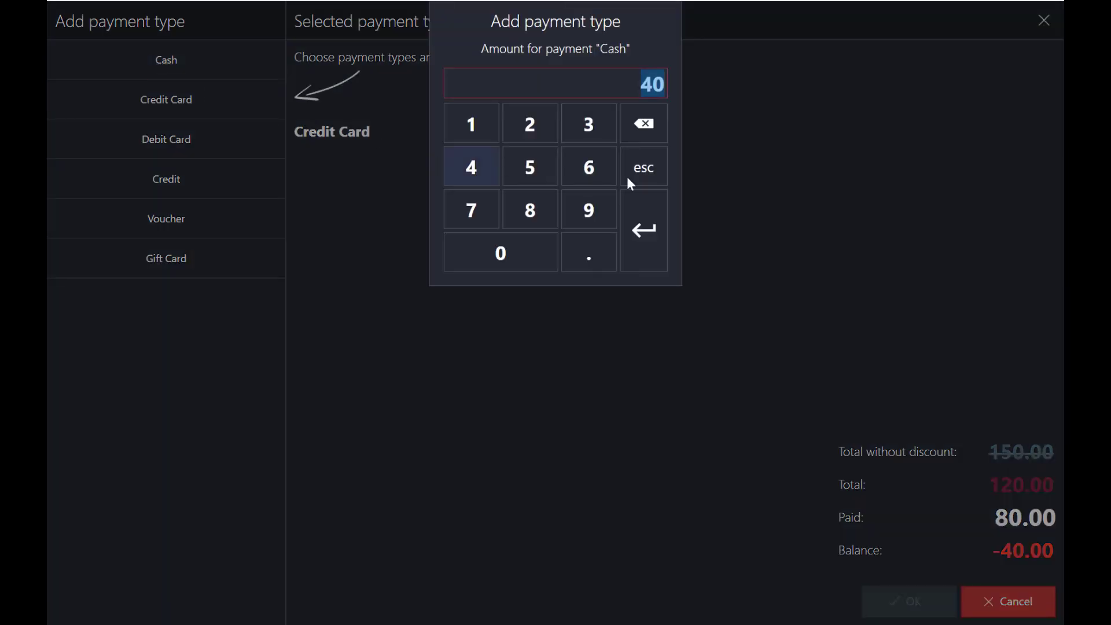
{"action": "left_click", "coordinate": [650, 230]}
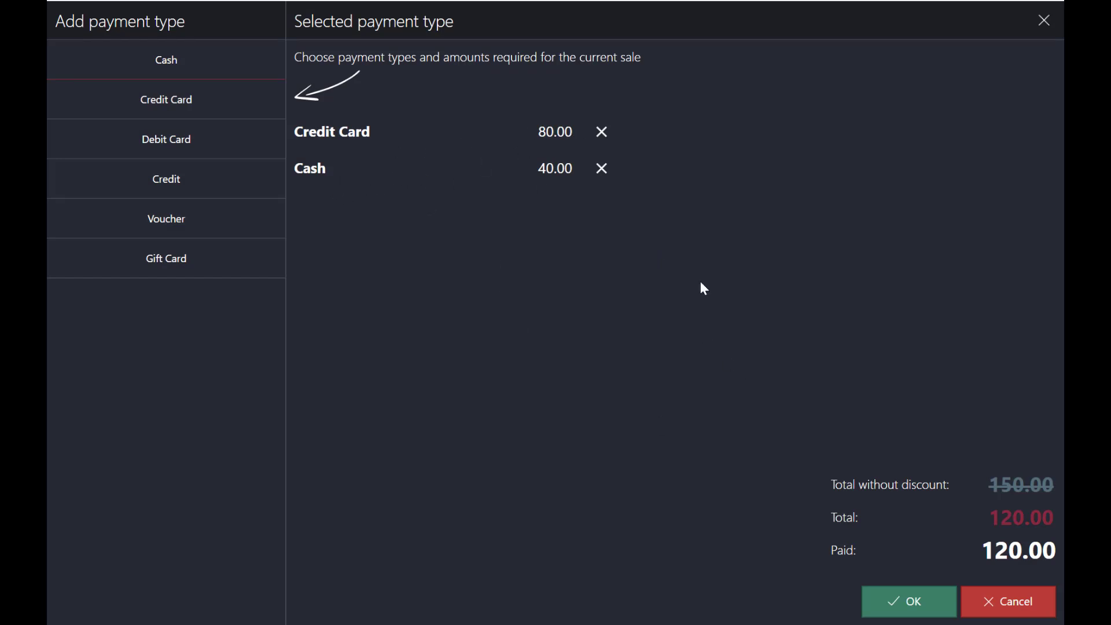
{"action": "left_click", "coordinate": [910, 593]}
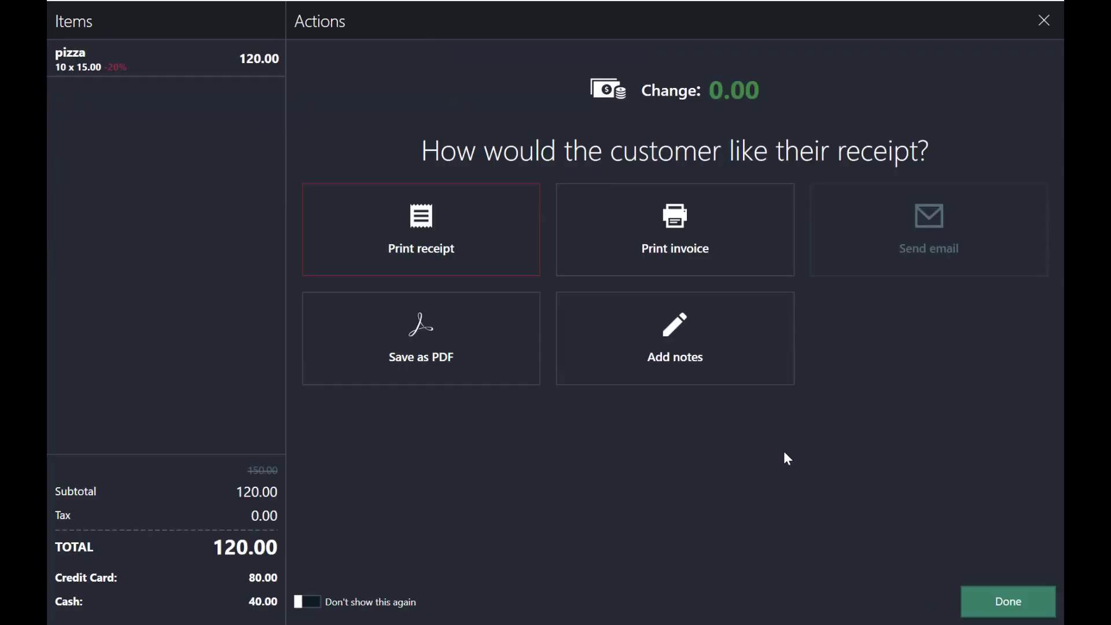
{"action": "left_click", "coordinate": [1036, 600]}
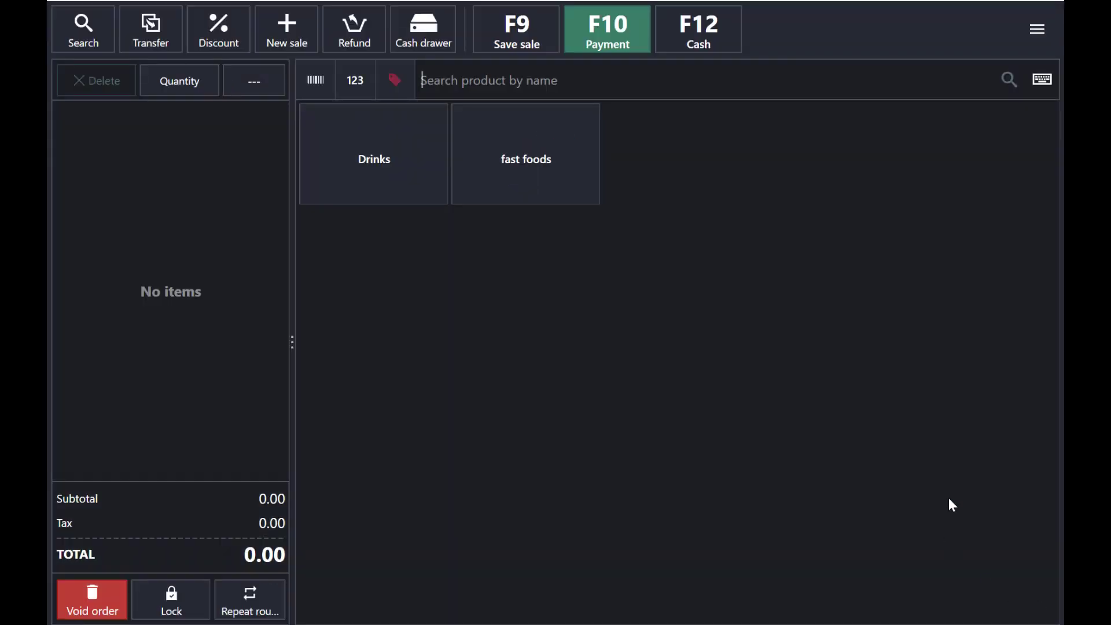
{"action": "left_click", "coordinate": [1042, 34]}
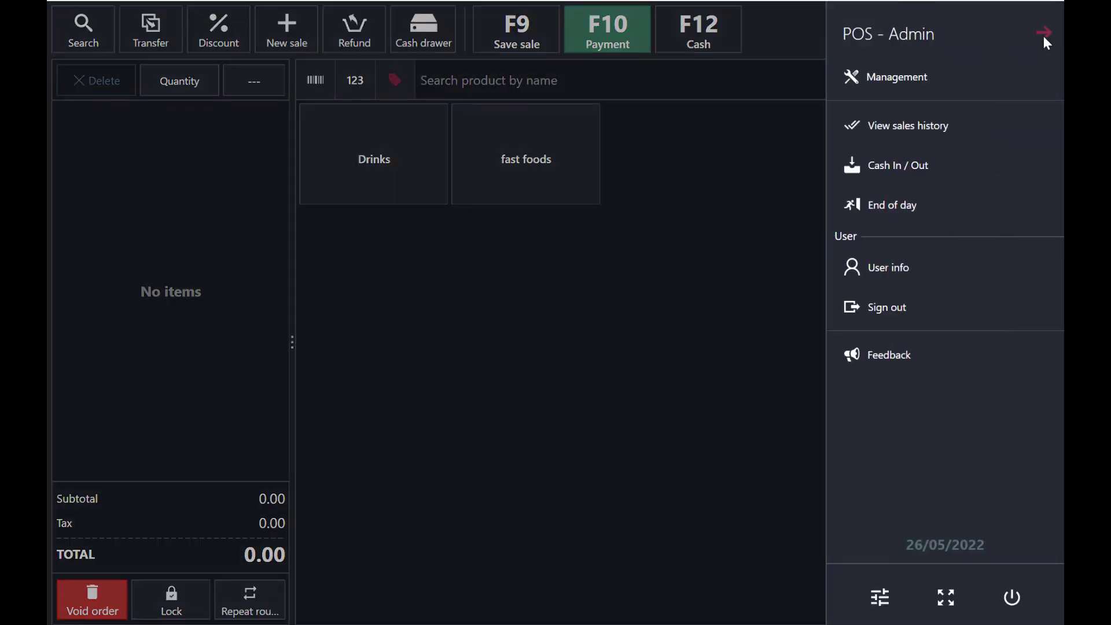
{"action": "left_click", "coordinate": [891, 117]}
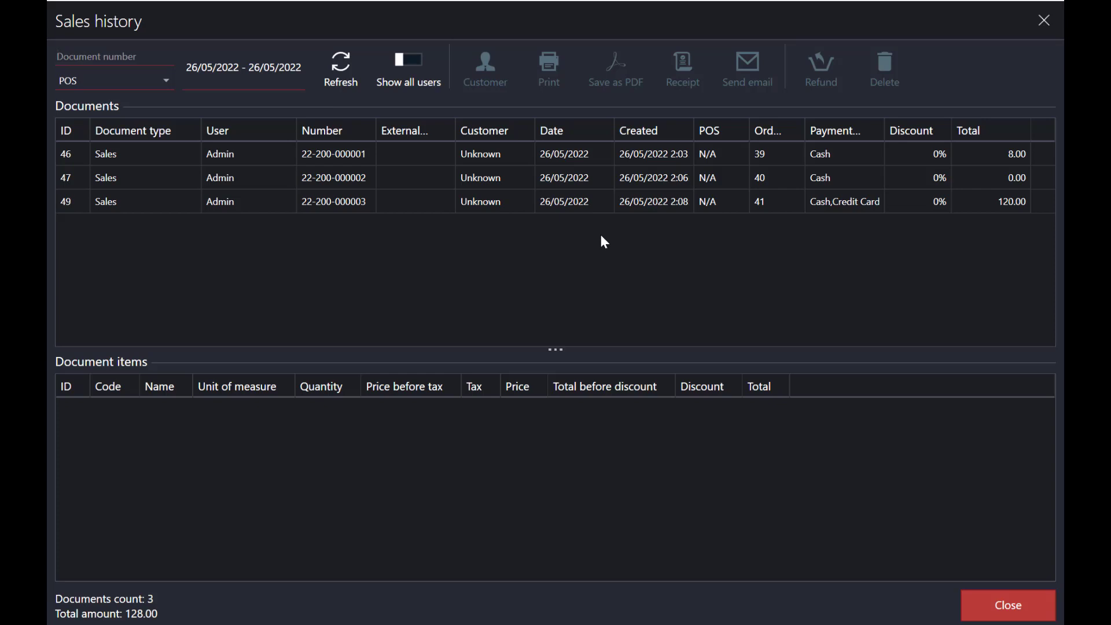
{"action": "left_click", "coordinate": [281, 79]}
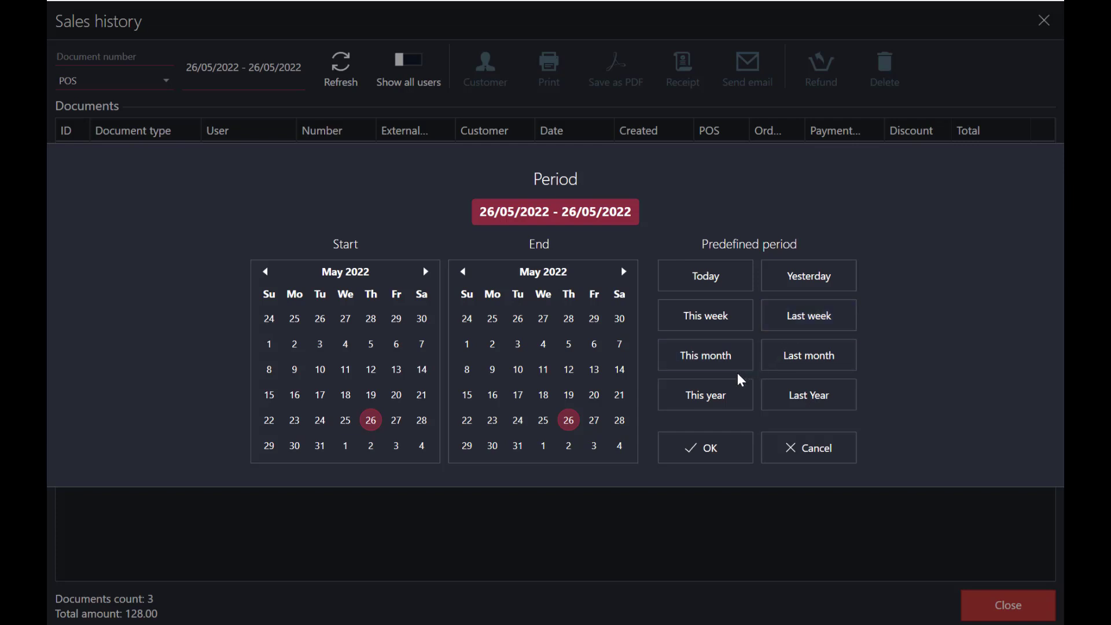
{"action": "left_click", "coordinate": [713, 446]}
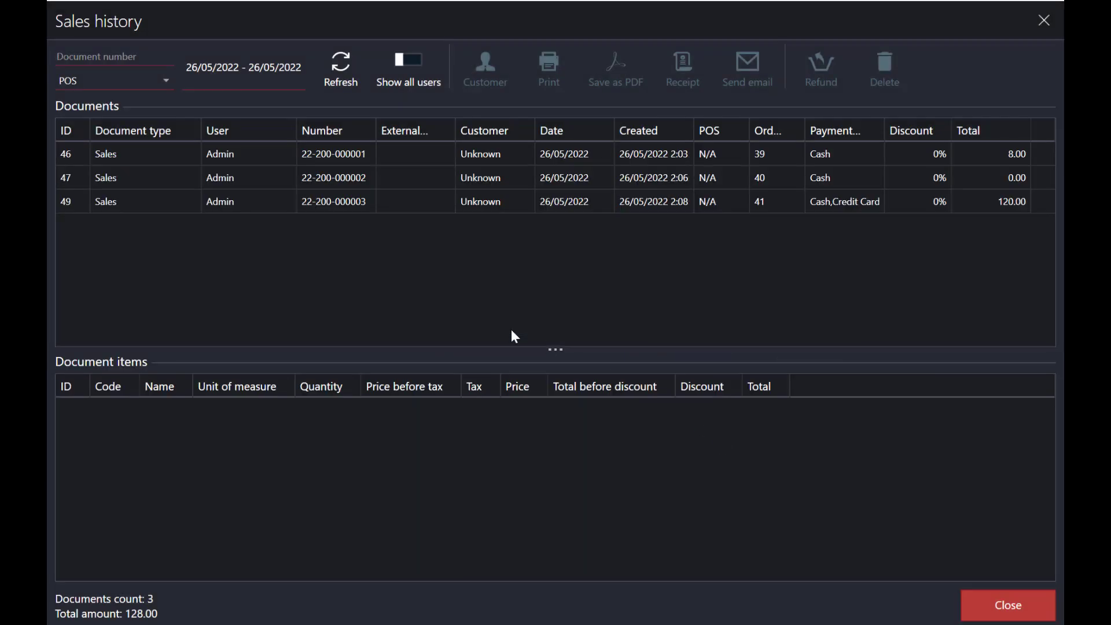
{"action": "left_click", "coordinate": [1043, 21]}
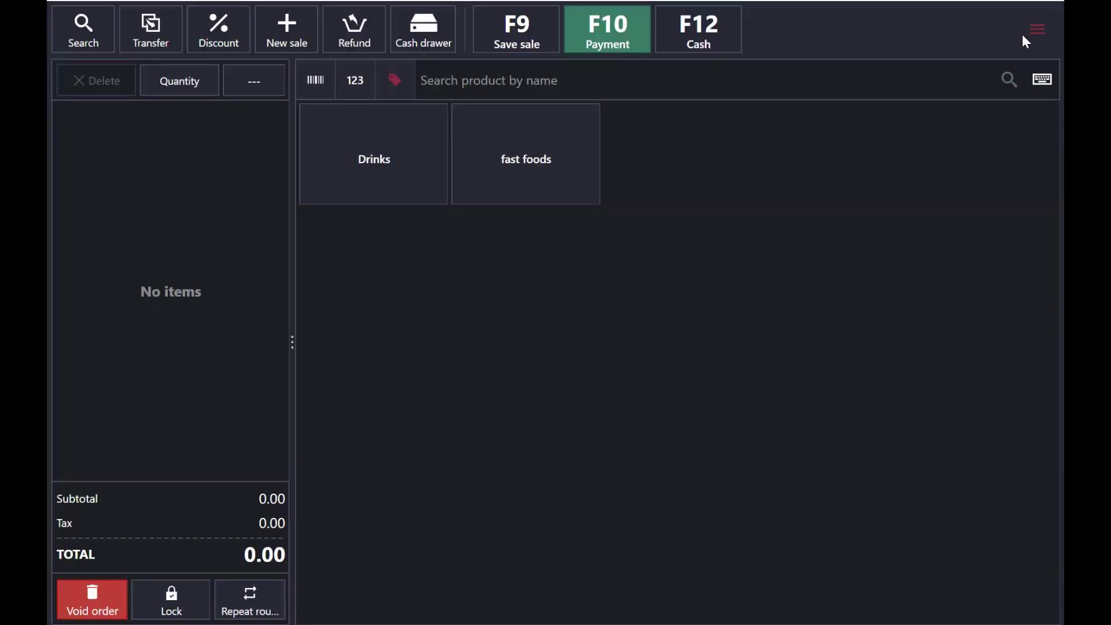
{"action": "left_click", "coordinate": [1023, 35]}
- Search Management's Documents to list all five 26/05/2022 documents, select document 49, then go to Reporting
{"action": "left_click", "coordinate": [929, 78]}
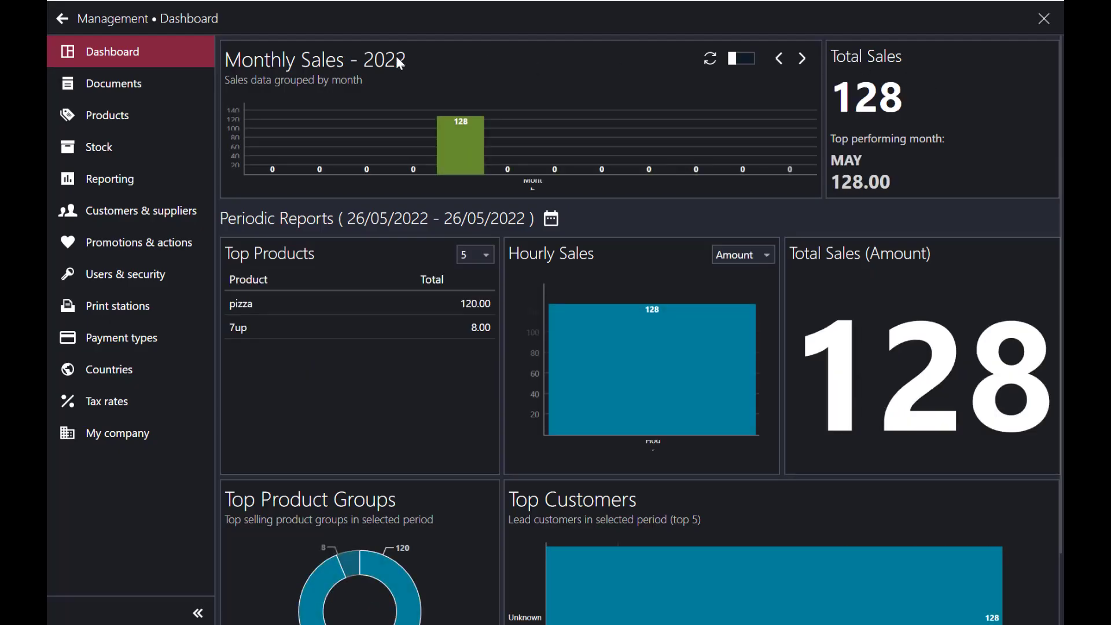
{"action": "left_click", "coordinate": [134, 75]}
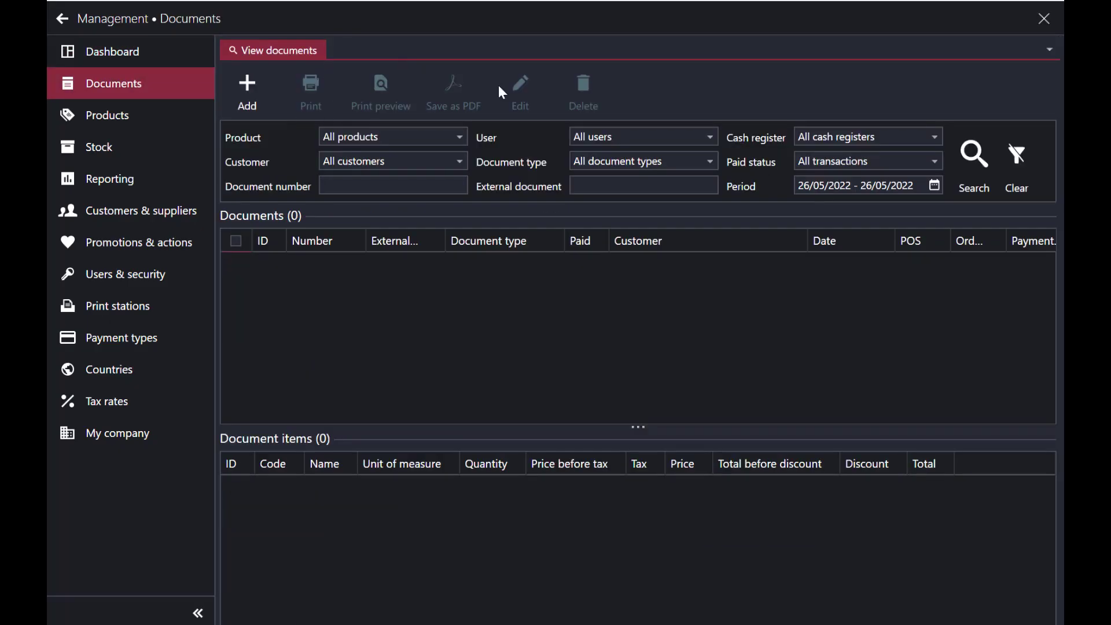
{"action": "left_click", "coordinate": [974, 155]}
{"action": "left_click", "coordinate": [975, 155]}
{"action": "left_click", "coordinate": [374, 360]}
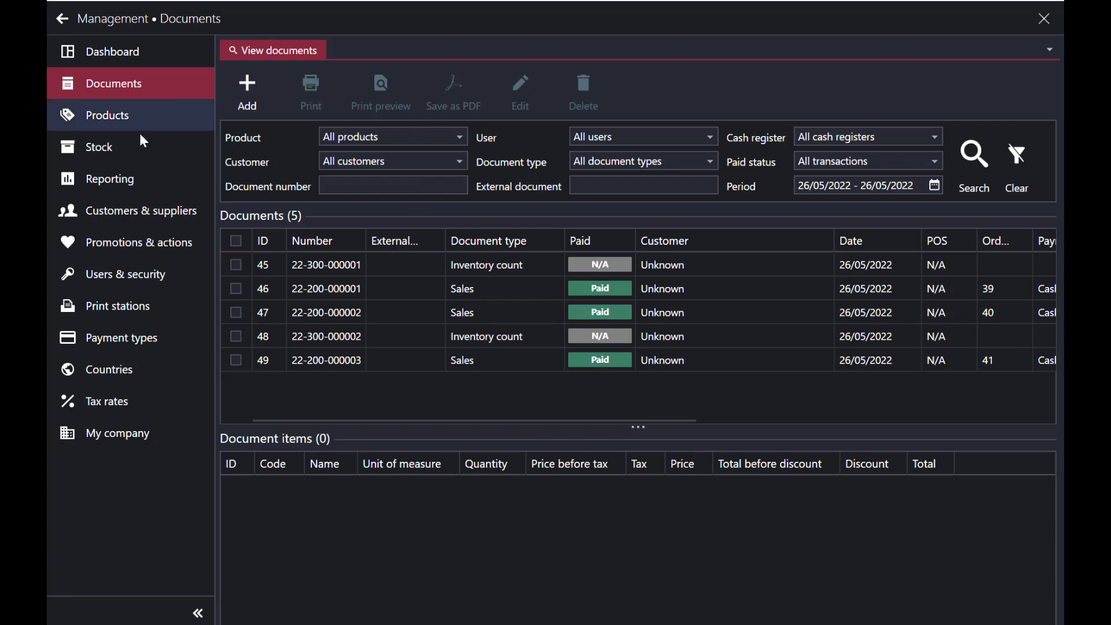
{"action": "left_click", "coordinate": [116, 183]}
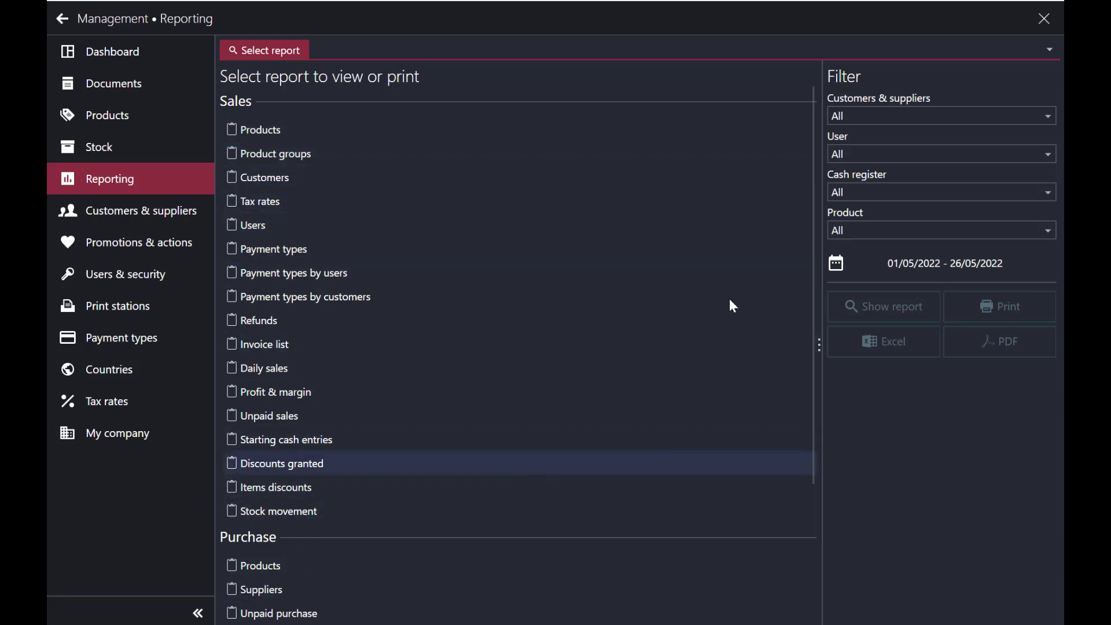
- Show the Product groups sales report for 01/05/2022 - 26/05/2022 (128.00 total), then close Management
{"action": "left_click", "coordinate": [903, 271]}
{"action": "left_click", "coordinate": [705, 447]}
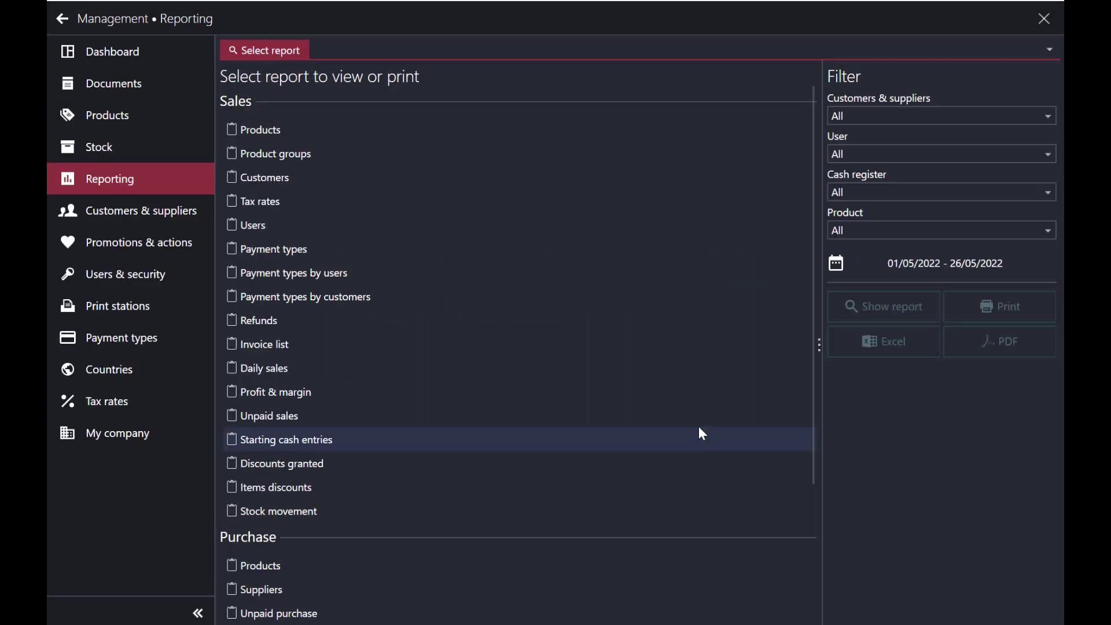
{"action": "left_click", "coordinate": [314, 154]}
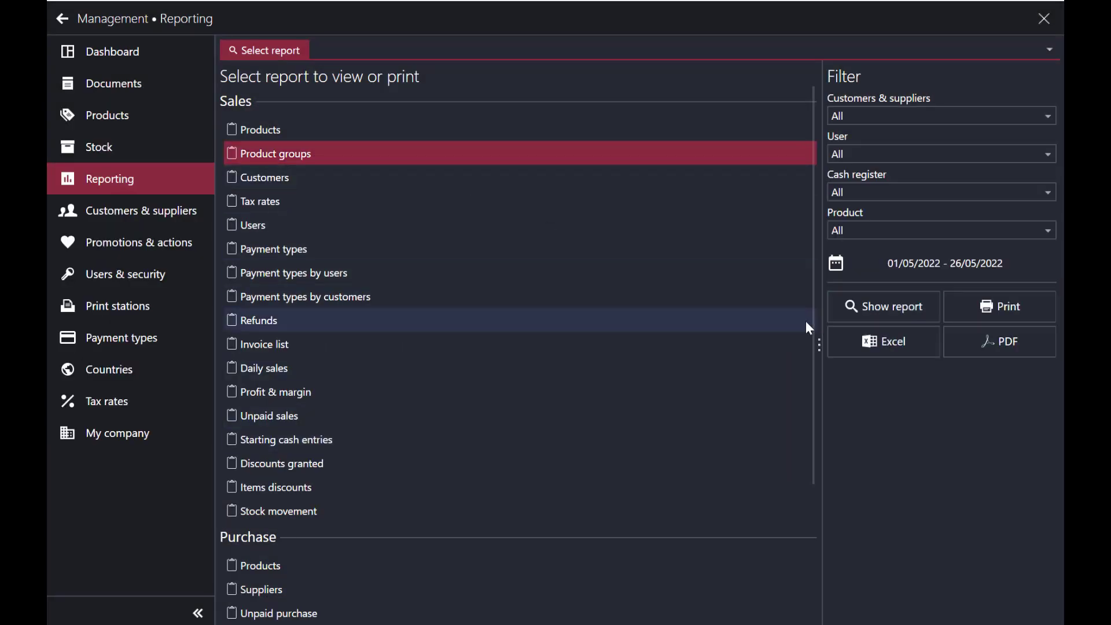
{"action": "left_click", "coordinate": [892, 322]}
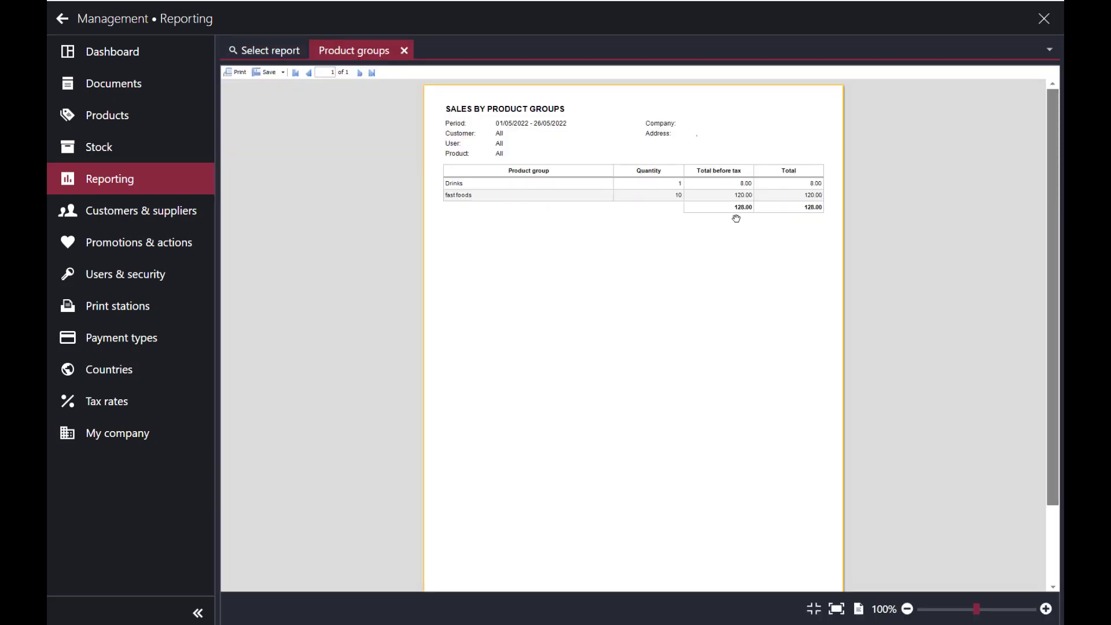
{"action": "key", "text": "Escape"}
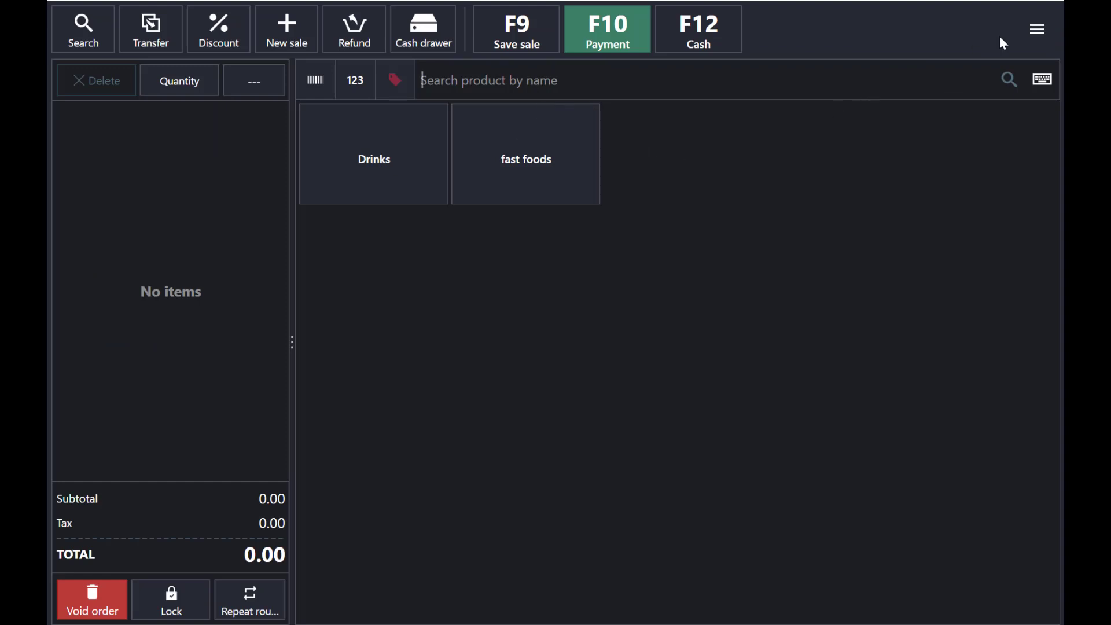
{"action": "left_click", "coordinate": [1036, 28]}
{"action": "left_click", "coordinate": [920, 78]}
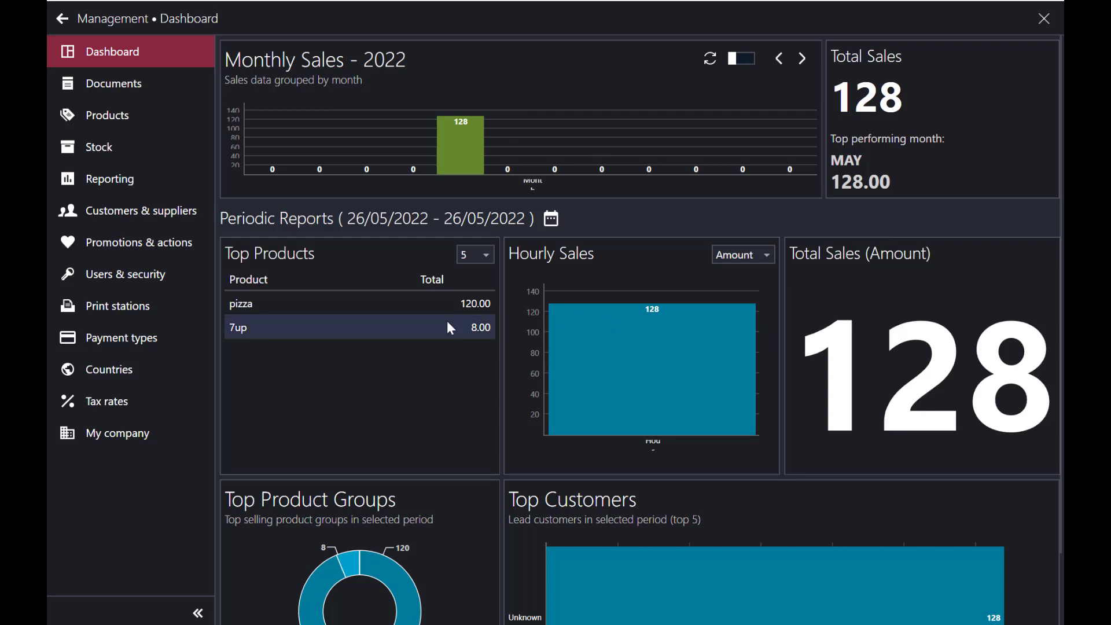
{"action": "mouse_move", "coordinate": [623, 434]}
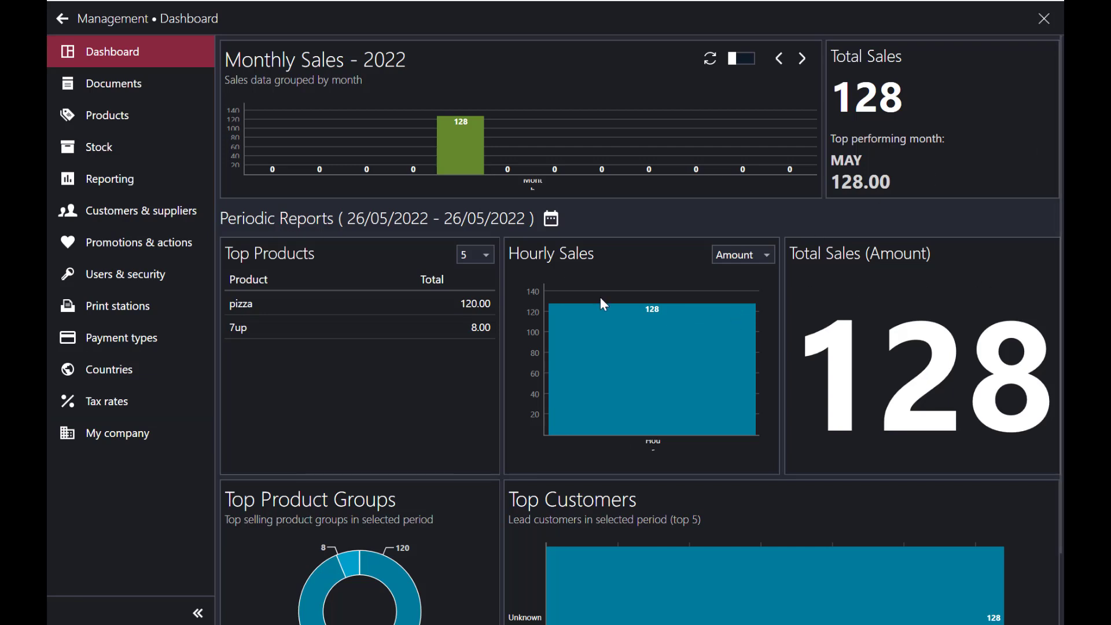
{"action": "key", "text": "Escape"}
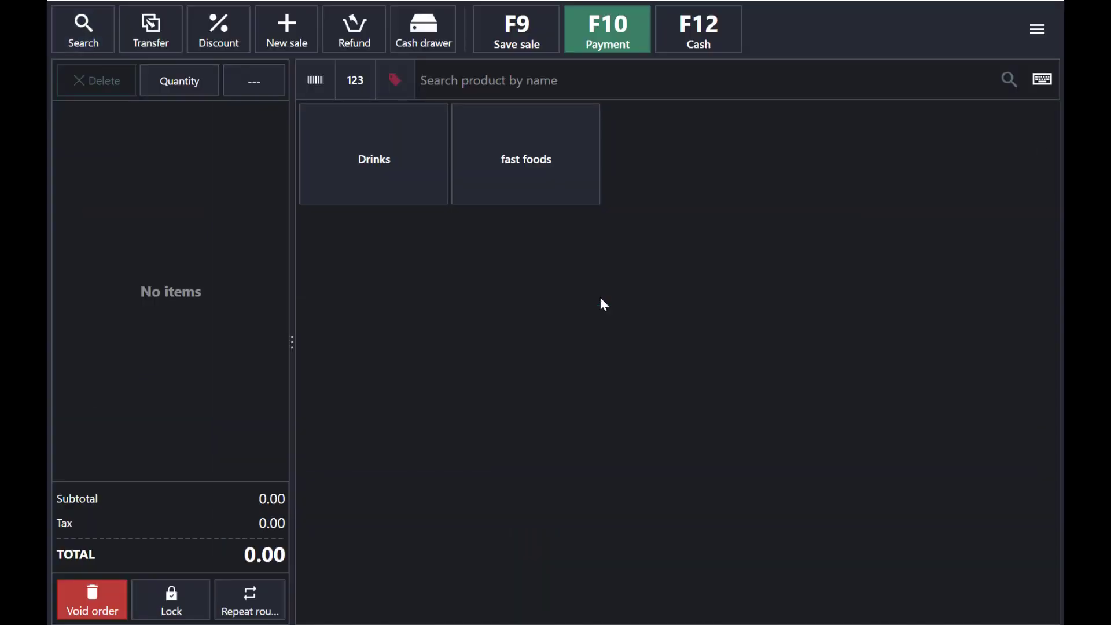
- Start an Add cash entry of 300 in Cash In / Out with a short description
{"action": "left_click", "coordinate": [1057, 33]}
{"action": "left_click", "coordinate": [890, 165]}
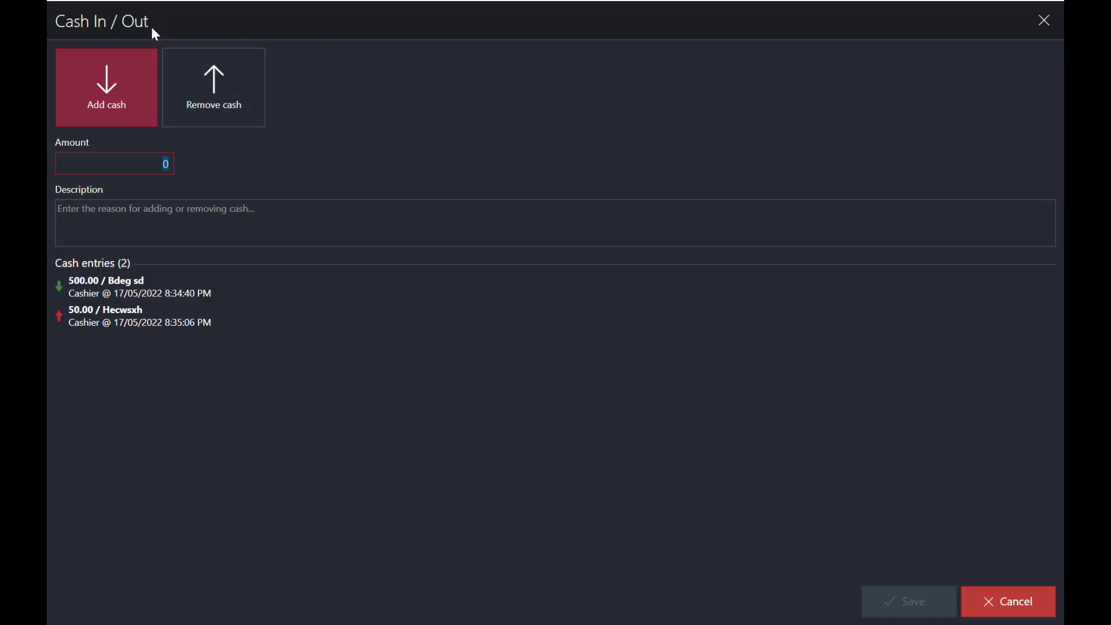
{"action": "left_click", "coordinate": [130, 88]}
{"action": "left_click", "coordinate": [129, 170]}
{"action": "type", "text": "300"}
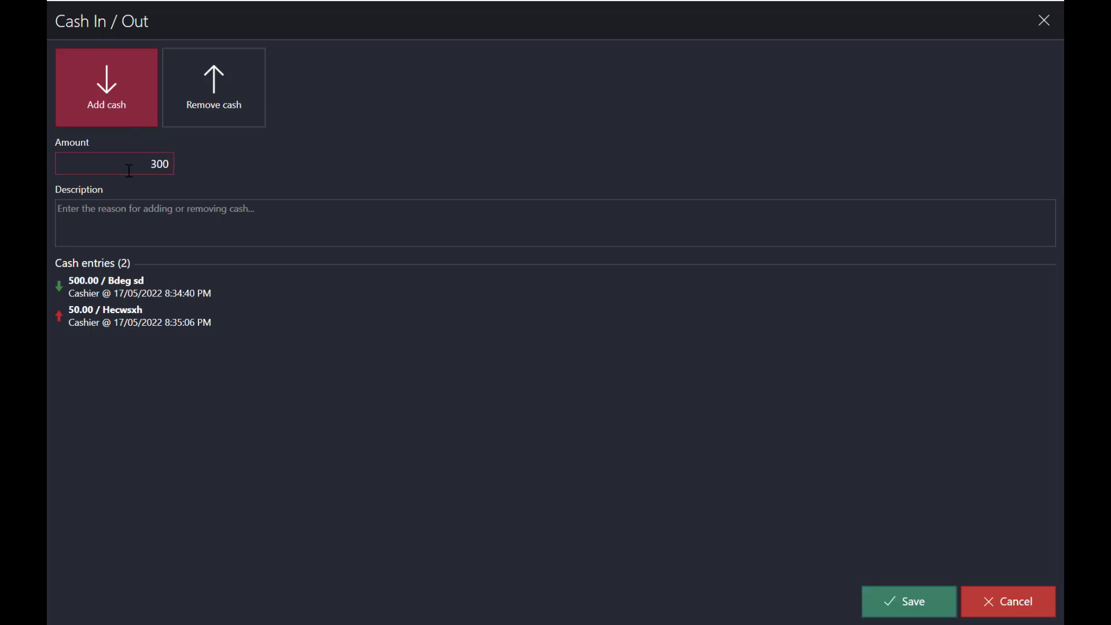
{"action": "left_click", "coordinate": [100, 211]}
{"action": "type", "text": "ljkkjklkh"}
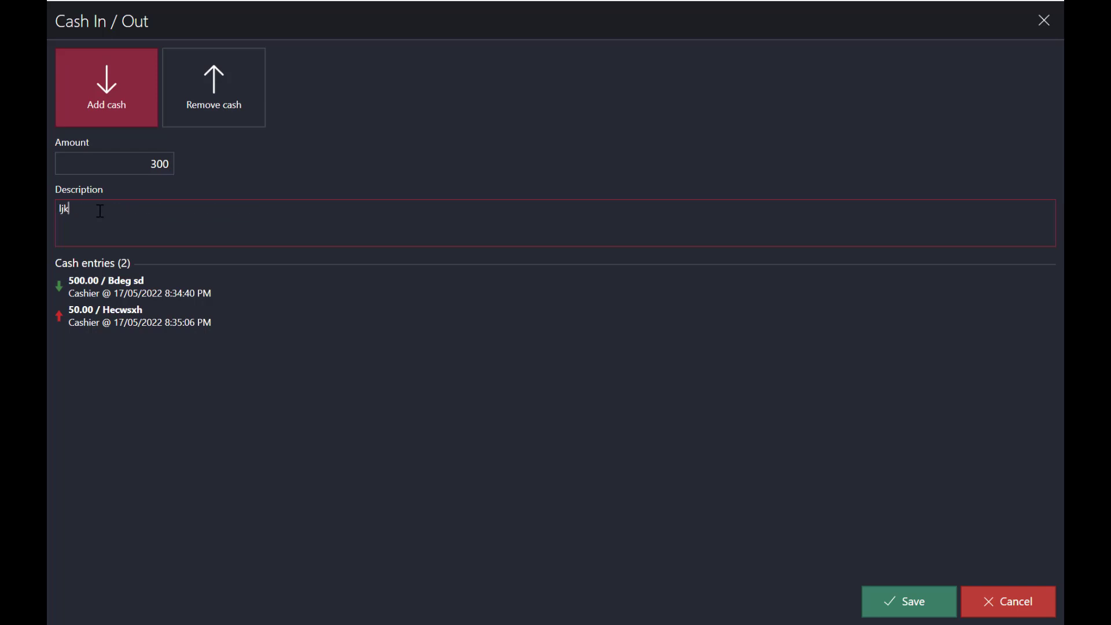
- Save the 300 cash-in entry, then save a 200 Remove cash entry with a description
{"action": "left_click", "coordinate": [910, 606]}
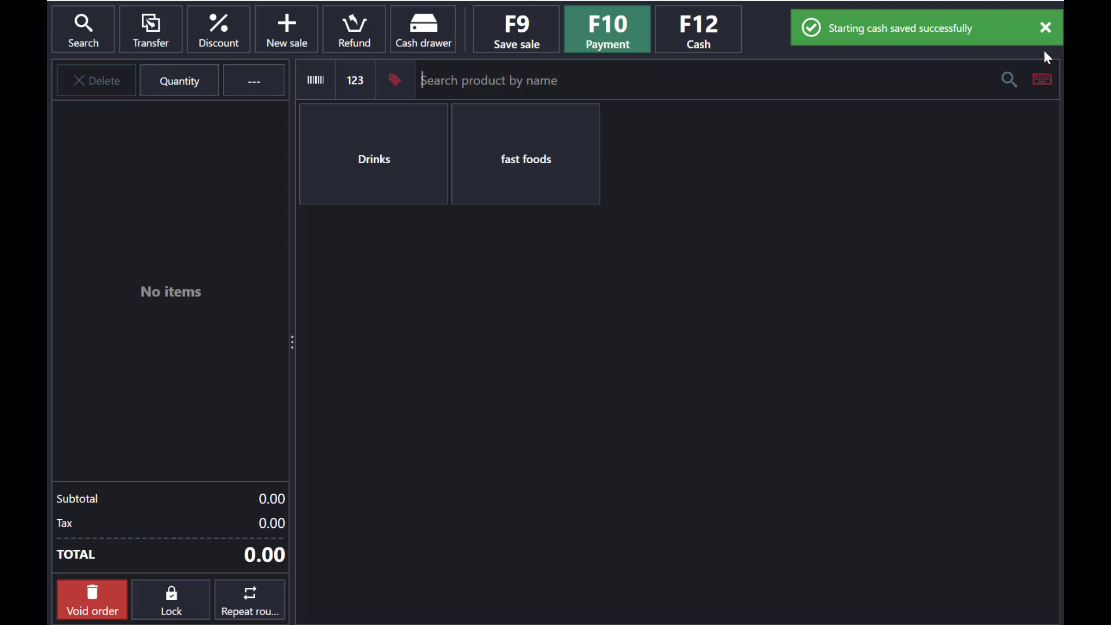
{"action": "left_click", "coordinate": [1047, 29]}
{"action": "left_click", "coordinate": [1047, 29]}
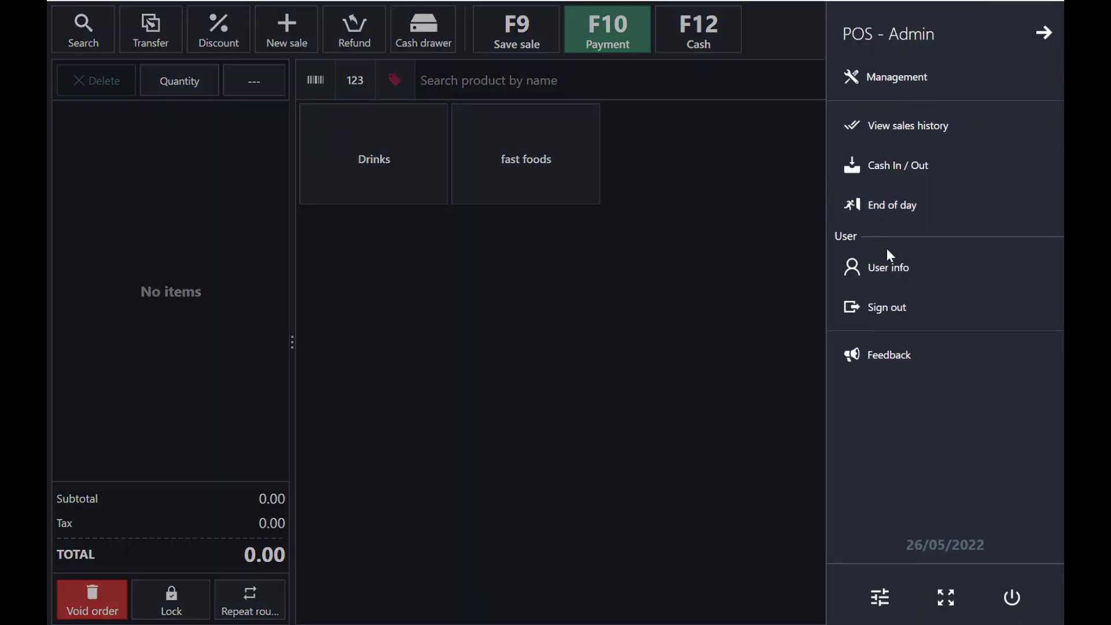
{"action": "left_click", "coordinate": [885, 164]}
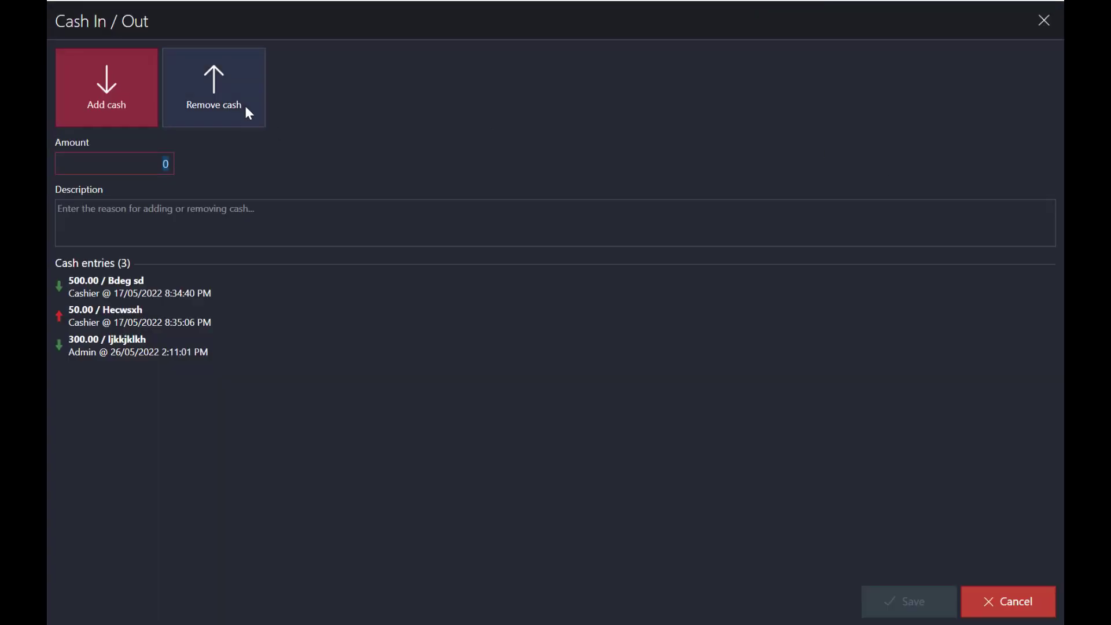
{"action": "type", "text": "200"}
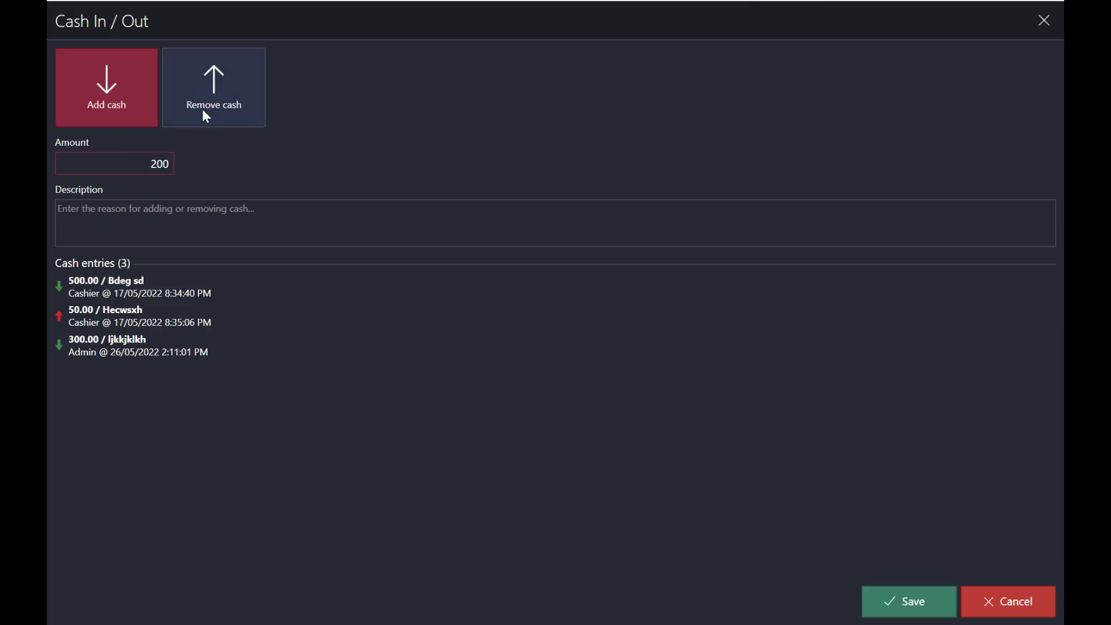
{"action": "type", "text": "hghjgfjh"}
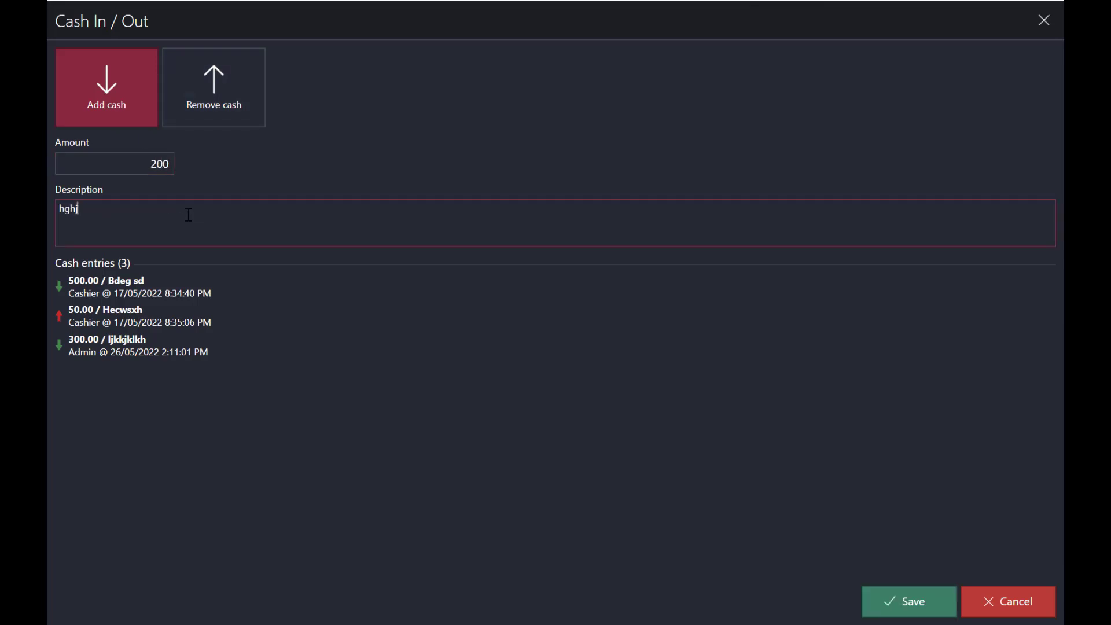
{"action": "left_click", "coordinate": [224, 101]}
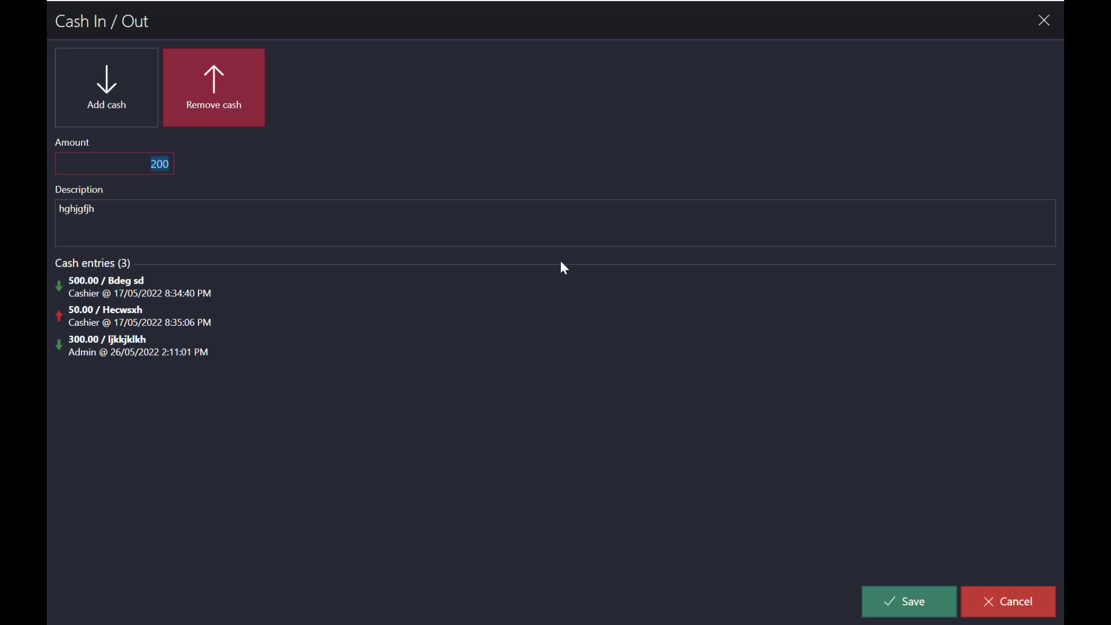
{"action": "left_click", "coordinate": [914, 603]}
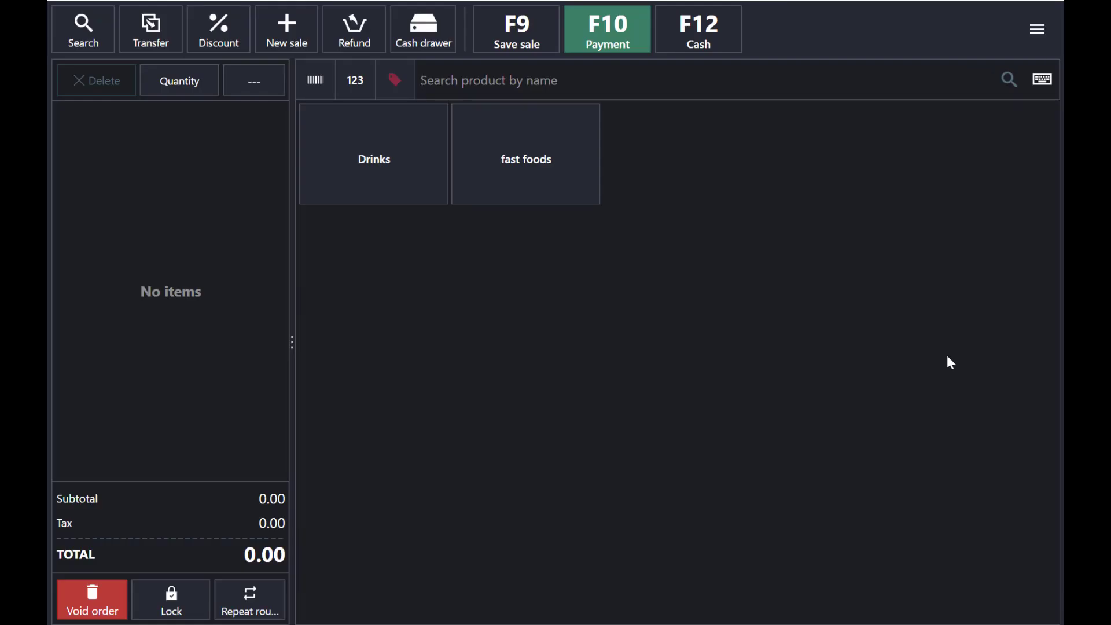
- Check the history of past Z reports on the End of day screen, then close it
{"action": "left_click", "coordinate": [1038, 27]}
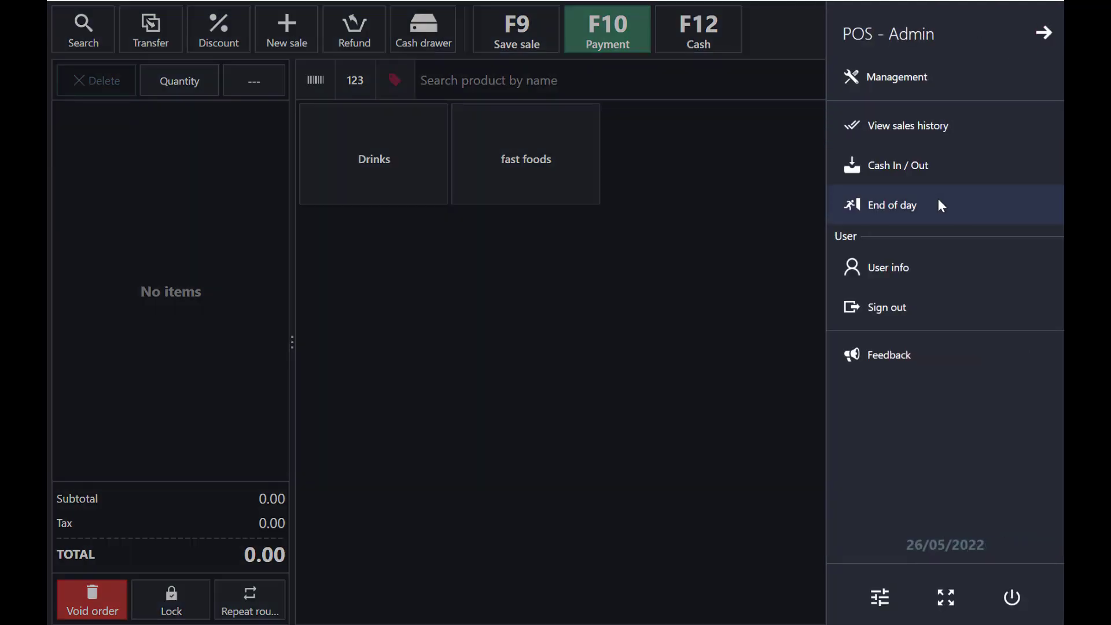
{"action": "left_click", "coordinate": [924, 205]}
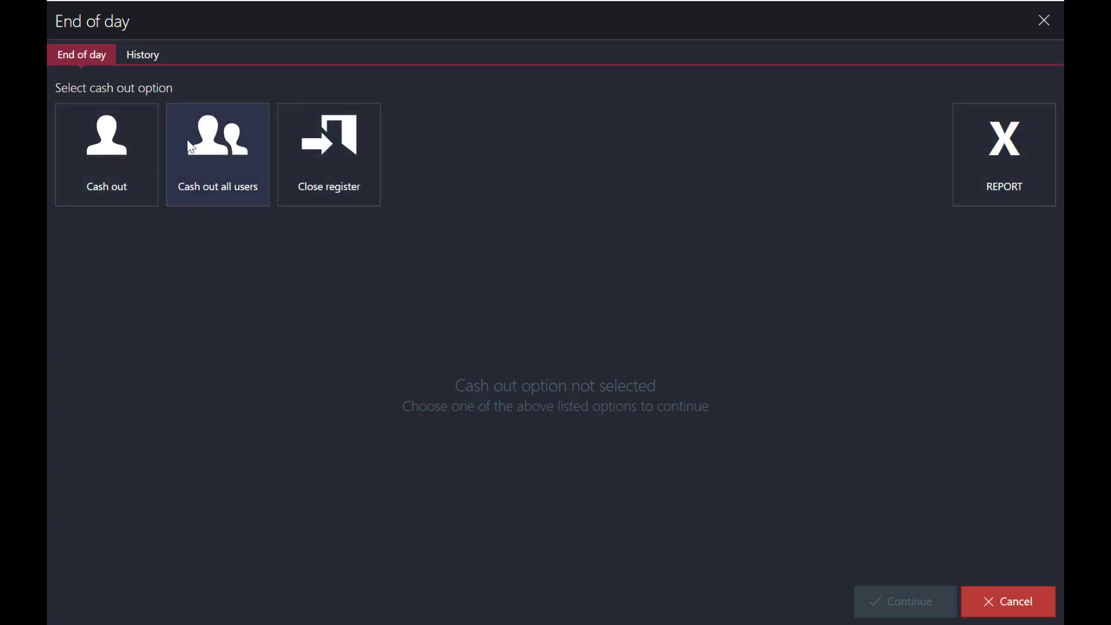
{"action": "left_click", "coordinate": [146, 63]}
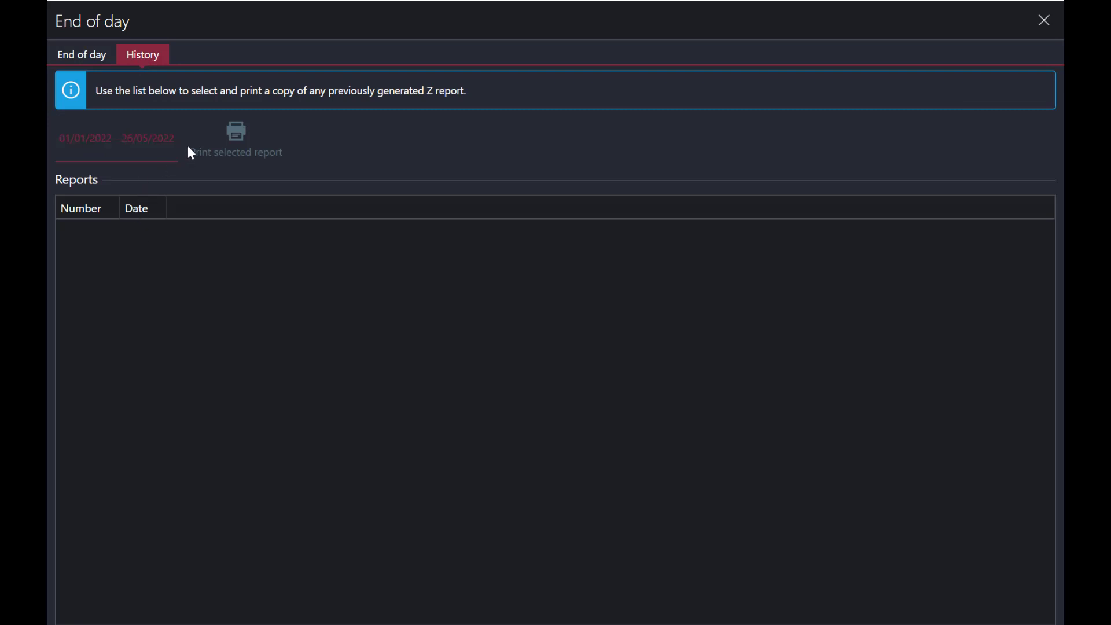
{"action": "key", "text": "Escape"}
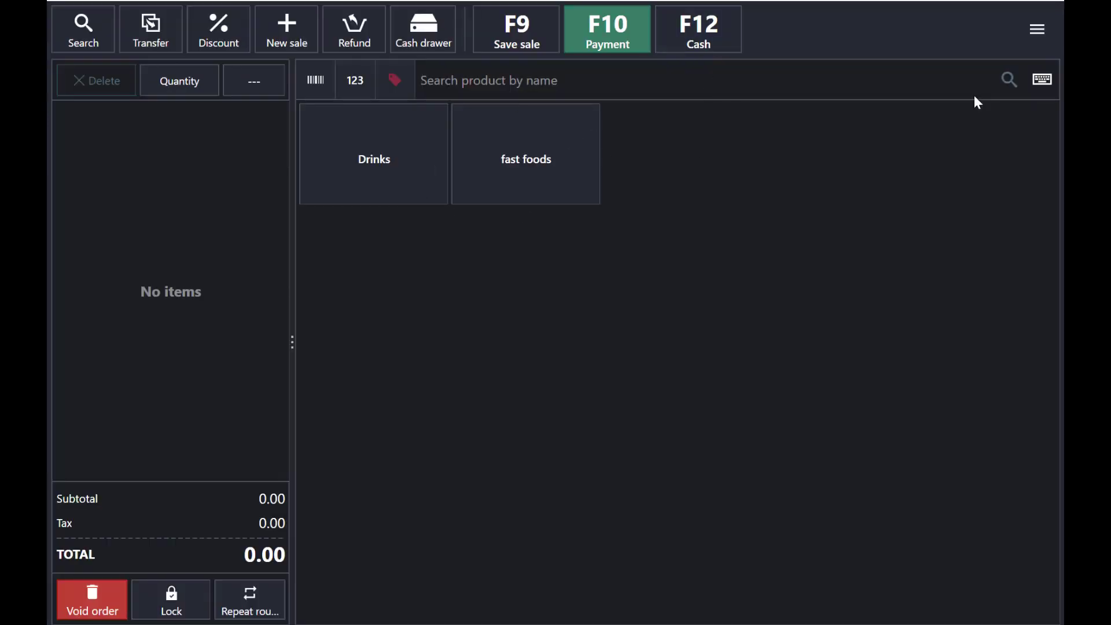
- View and close the administrator's user profile, returning to the main admin menu
{"action": "left_click", "coordinate": [1041, 28]}
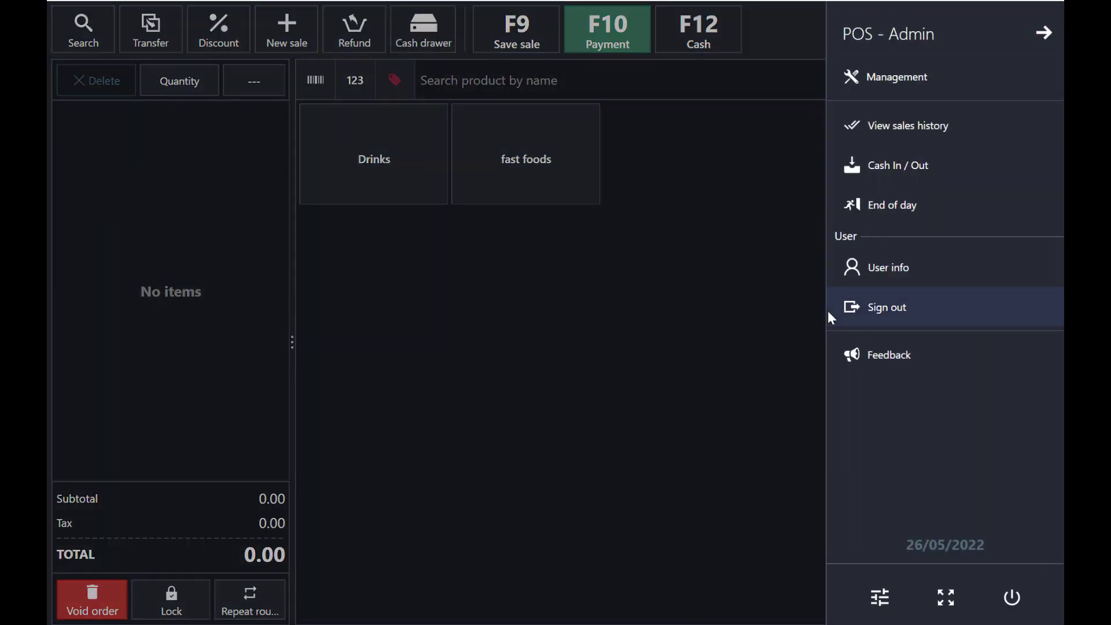
{"action": "left_click", "coordinate": [883, 273]}
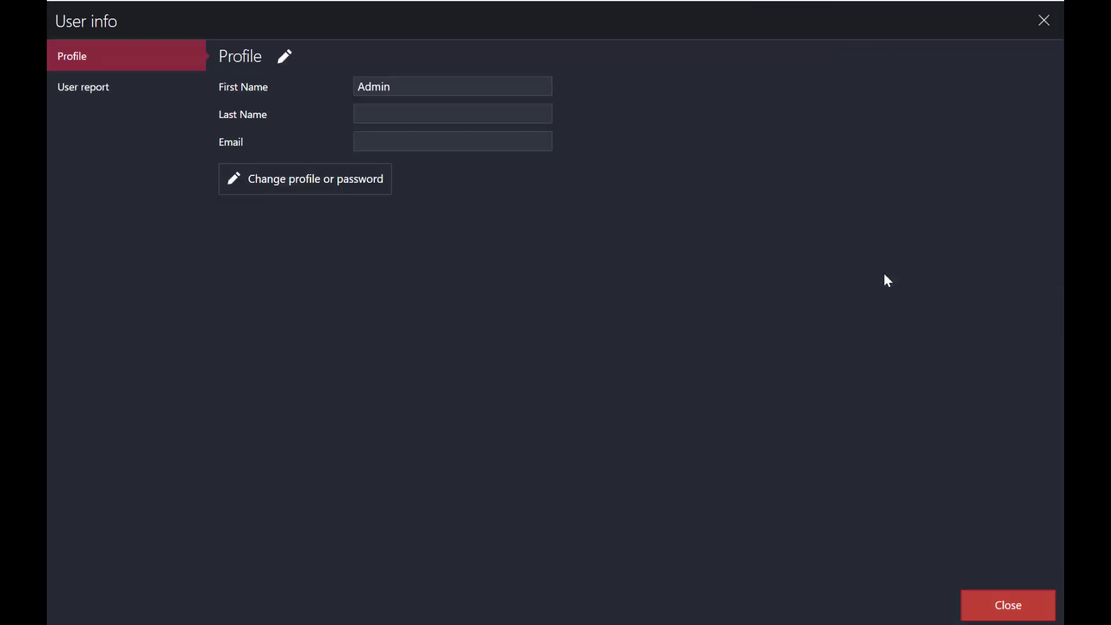
{"action": "left_click", "coordinate": [979, 607]}
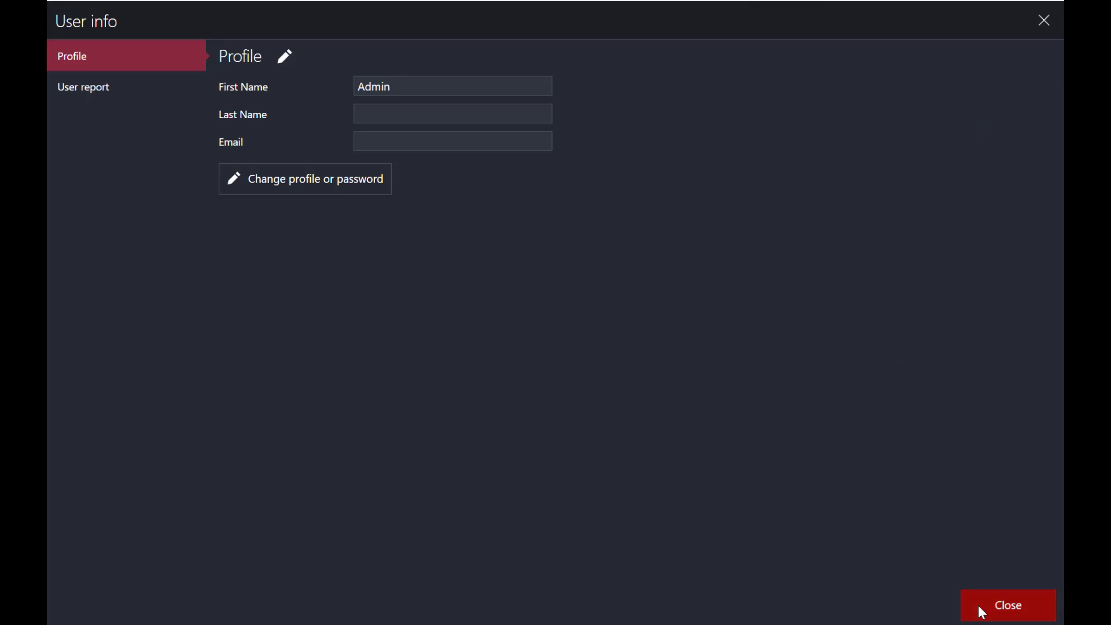
{"action": "left_click", "coordinate": [1031, 39]}
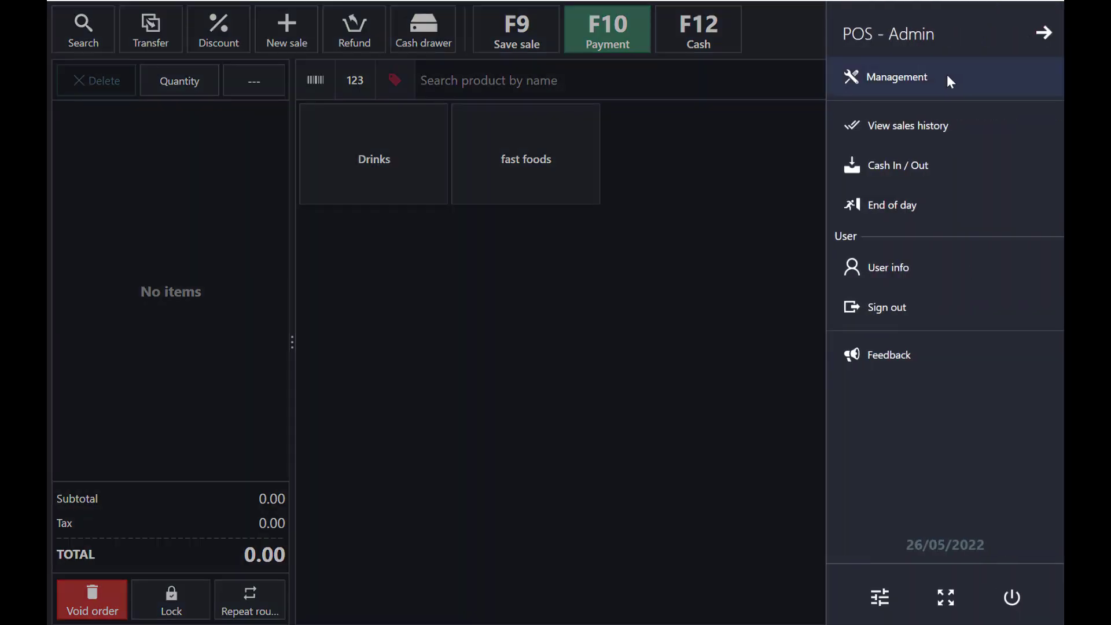
- In Management's Users & security, try Add user and cancel, then show the Security access levels
{"action": "left_click", "coordinate": [946, 77]}
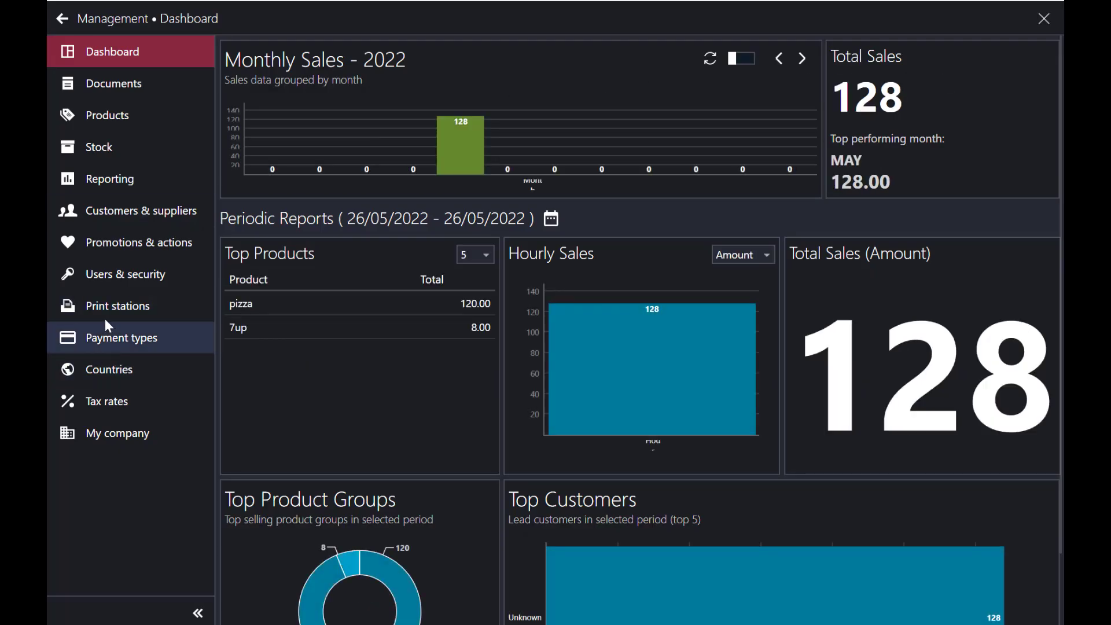
{"action": "left_click", "coordinate": [107, 272]}
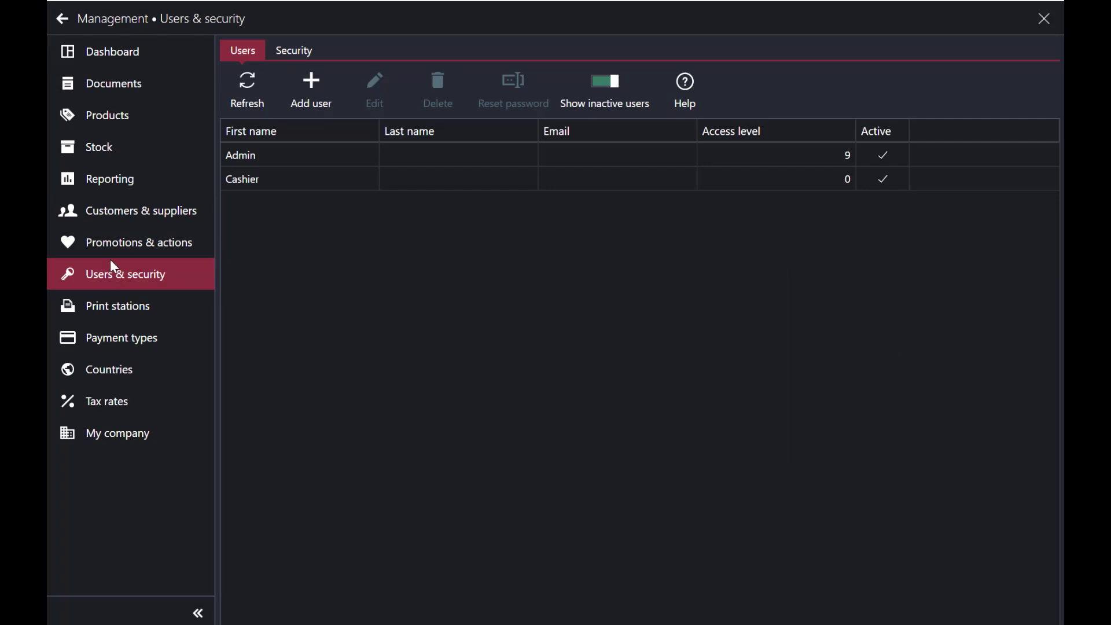
{"action": "left_click", "coordinate": [304, 94]}
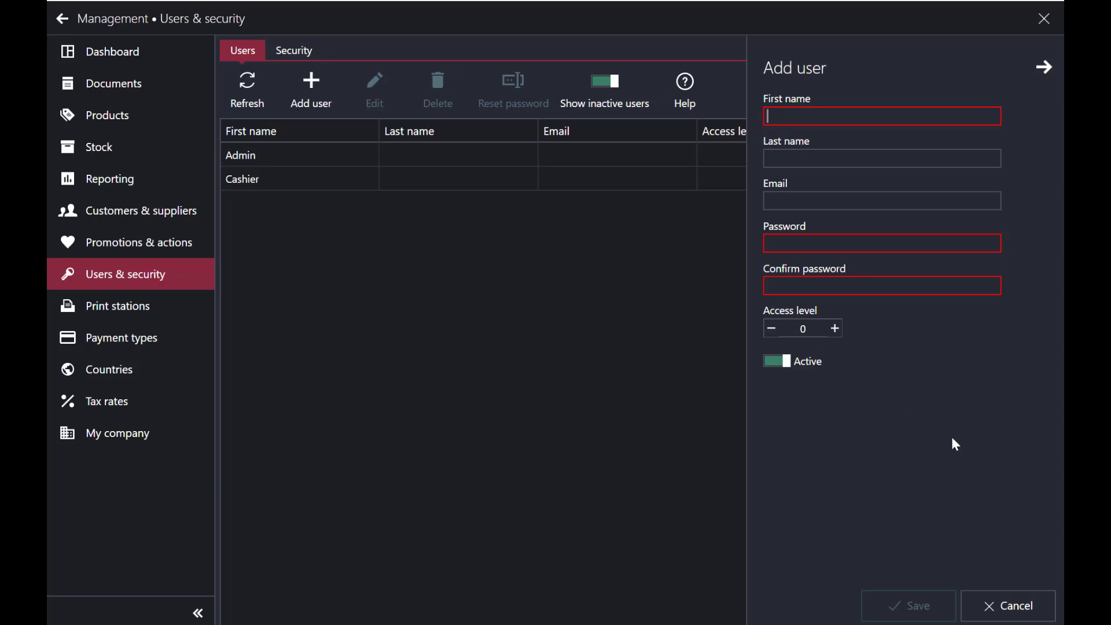
{"action": "left_click", "coordinate": [982, 610]}
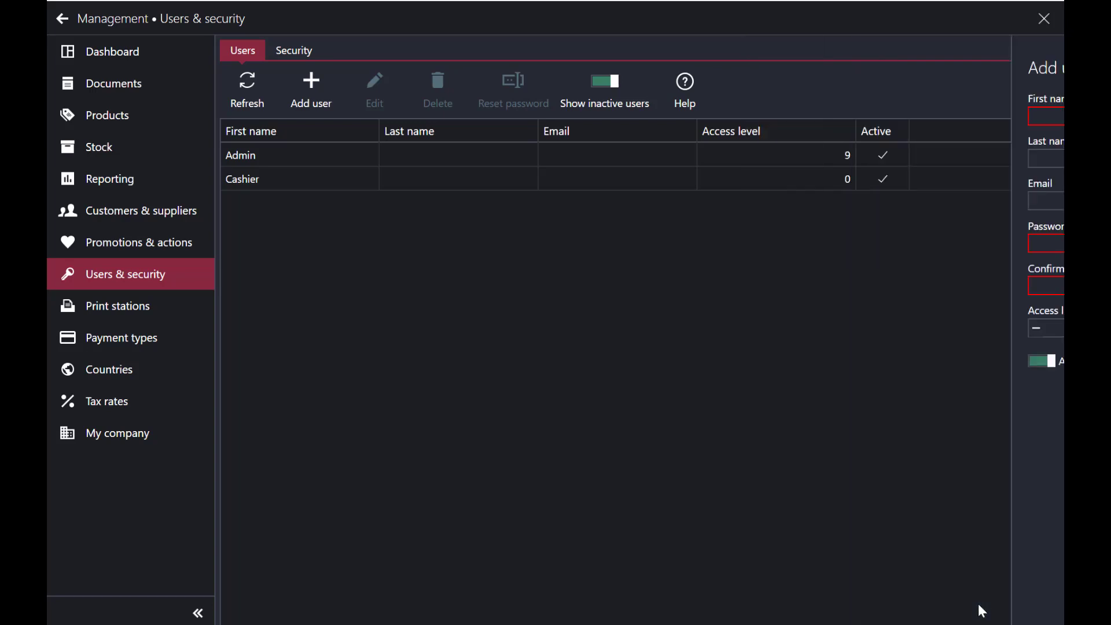
{"action": "left_click", "coordinate": [296, 53]}
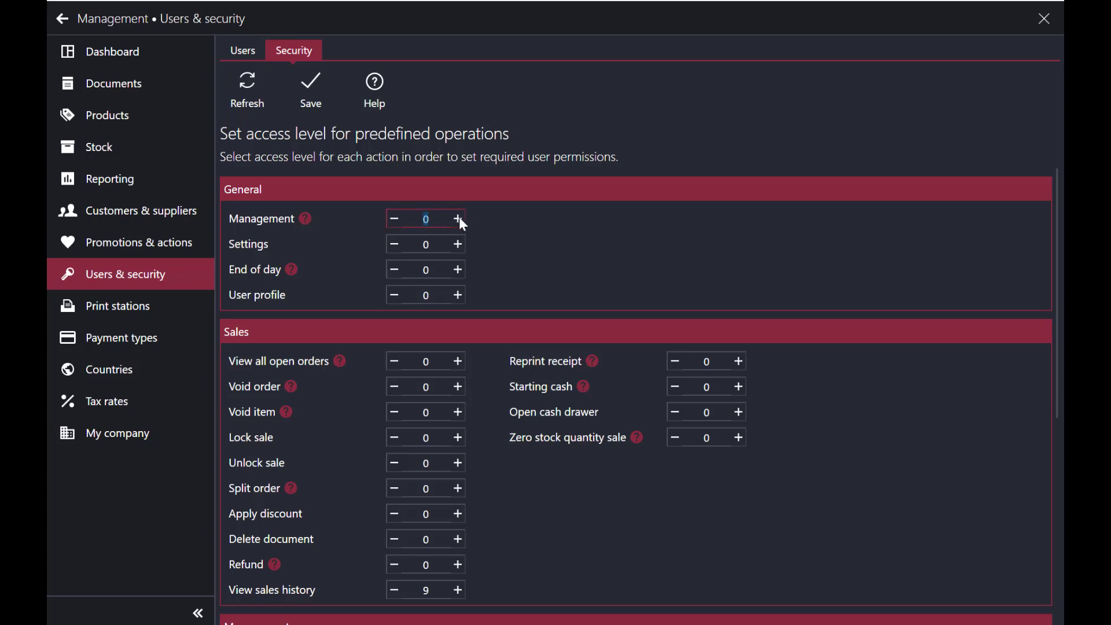
- Lower Management's required access level from 10 to 9, save, and close Management
{"action": "left_click", "coordinate": [402, 218]}
{"action": "left_click", "coordinate": [317, 98]}
{"action": "key", "text": "Escape"}
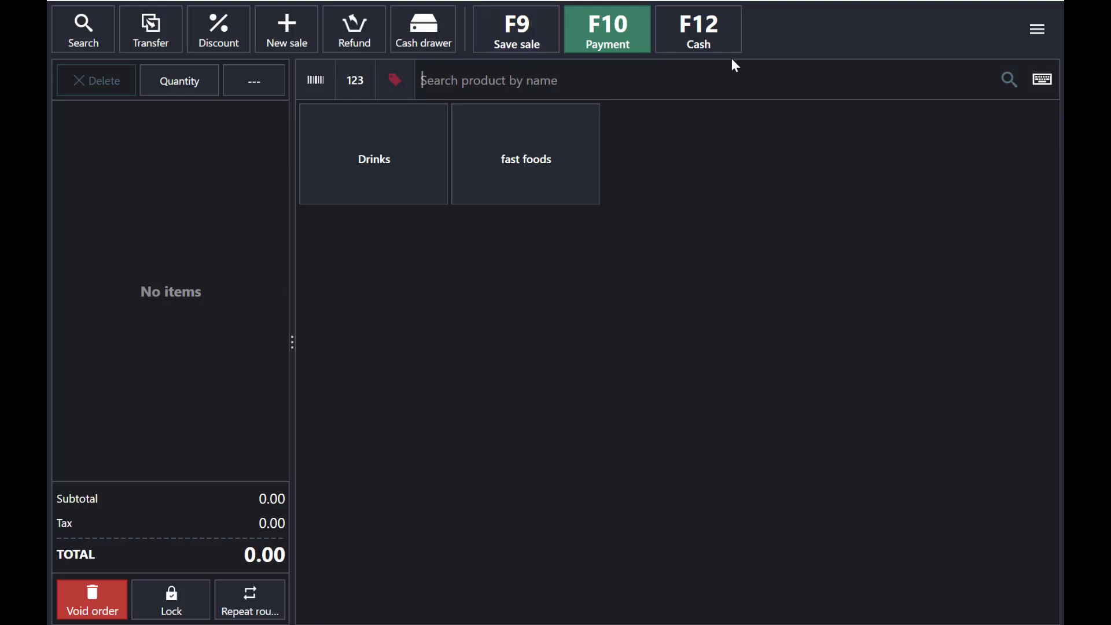
{"action": "left_click", "coordinate": [1037, 31]}
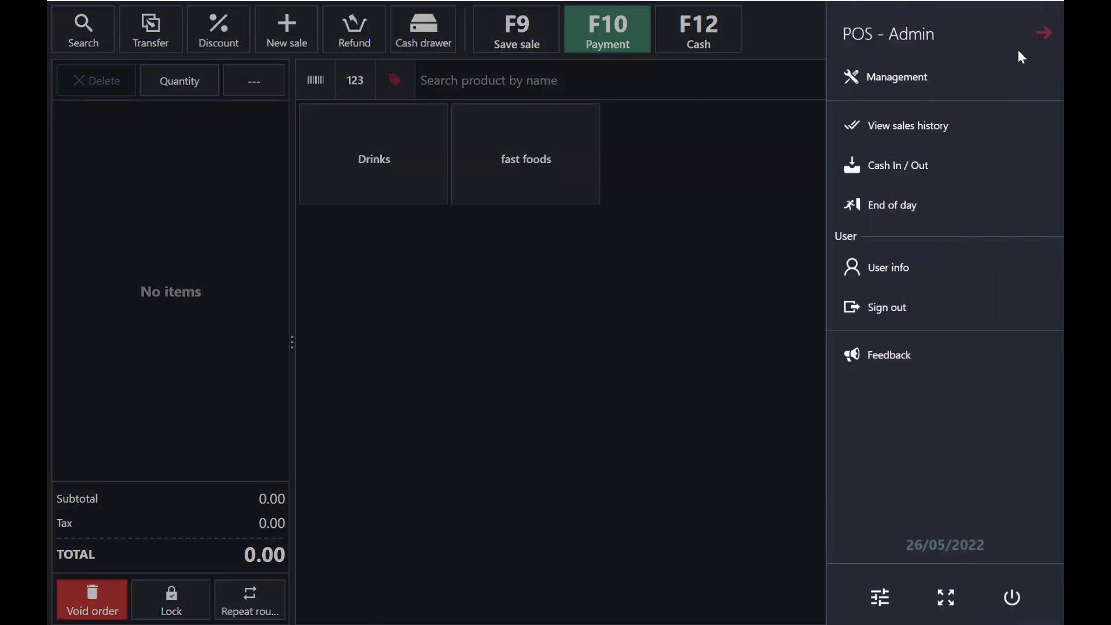
{"action": "left_click", "coordinate": [948, 124]}
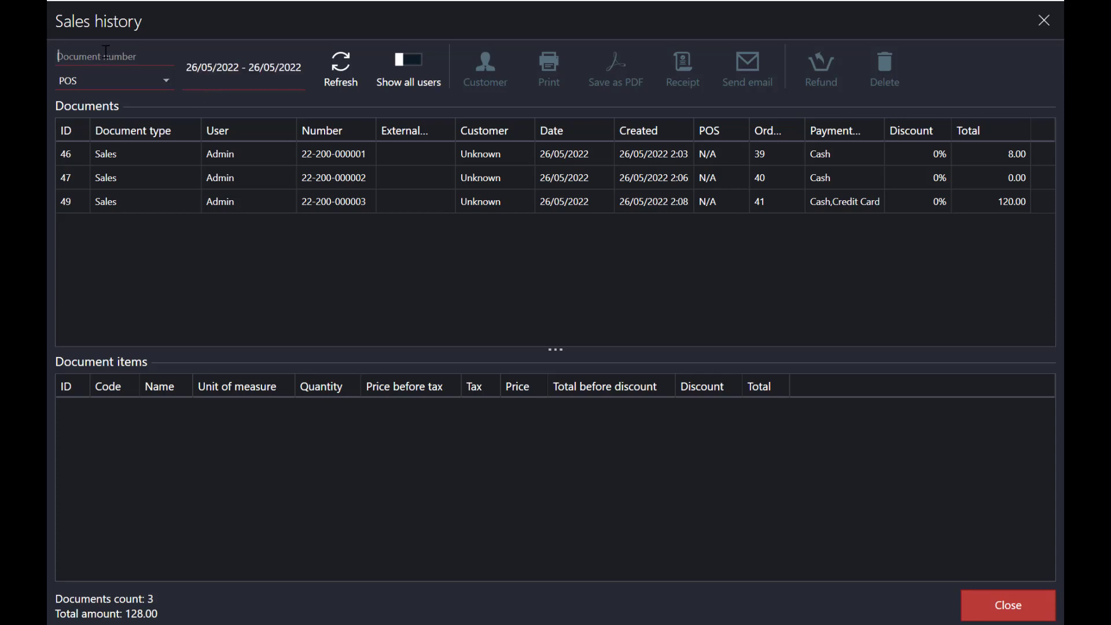
{"action": "type", "text": "243245"}
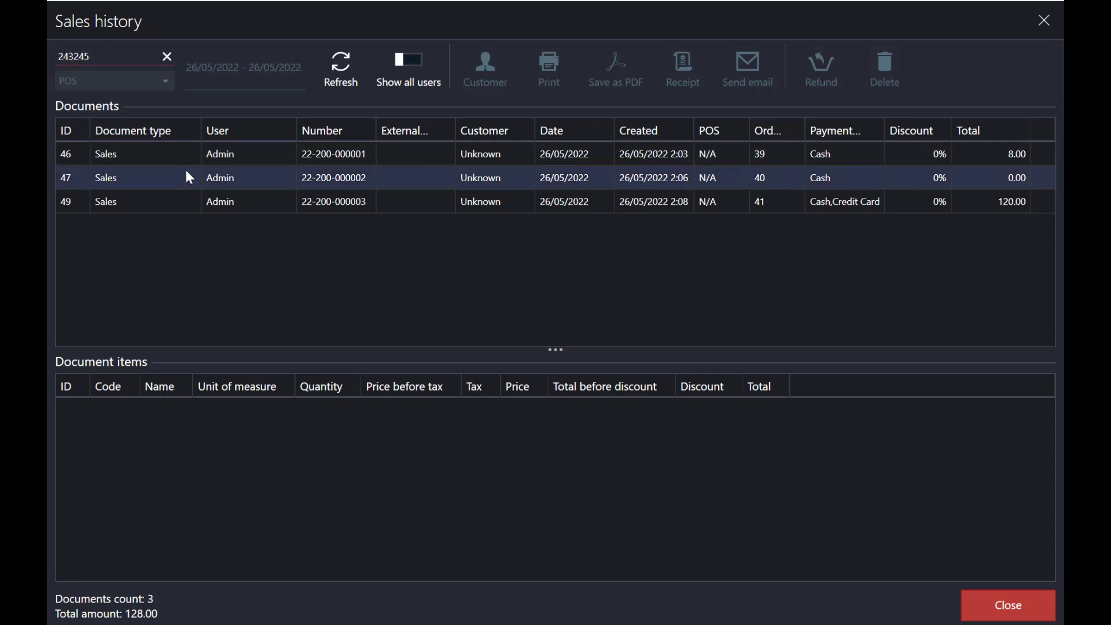
{"action": "left_click", "coordinate": [409, 157]}
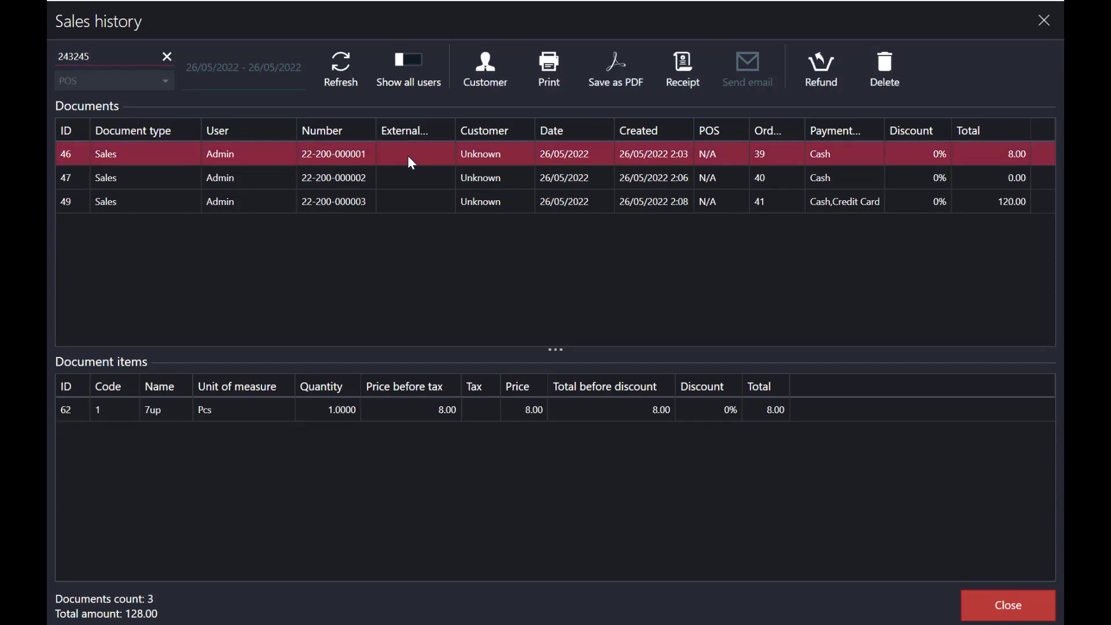
{"action": "left_click", "coordinate": [828, 74]}
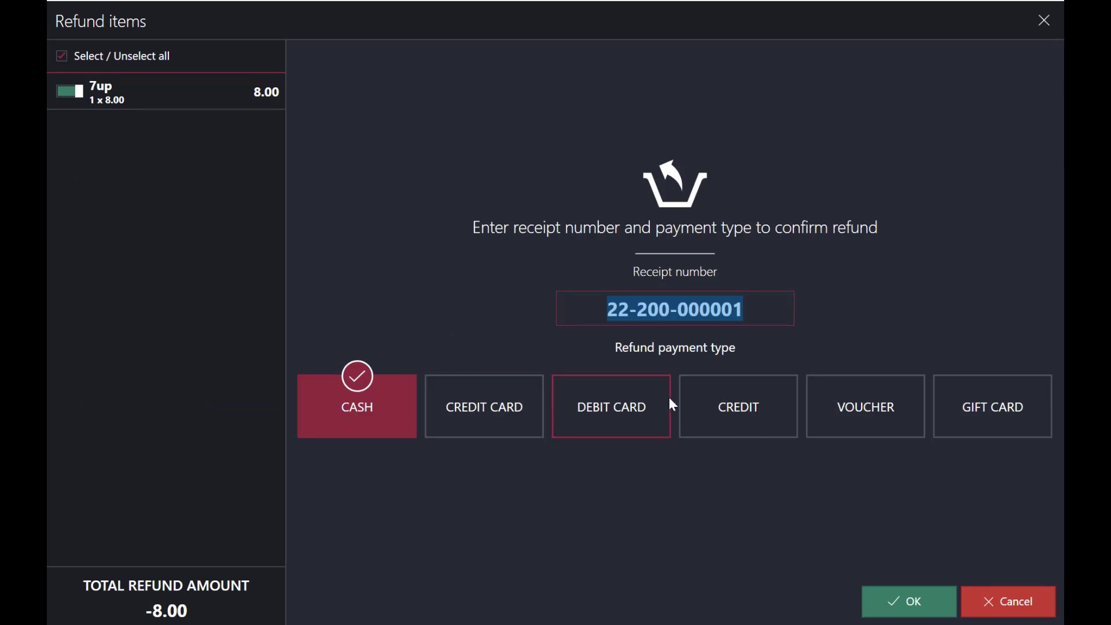
{"action": "left_click", "coordinate": [891, 589]}
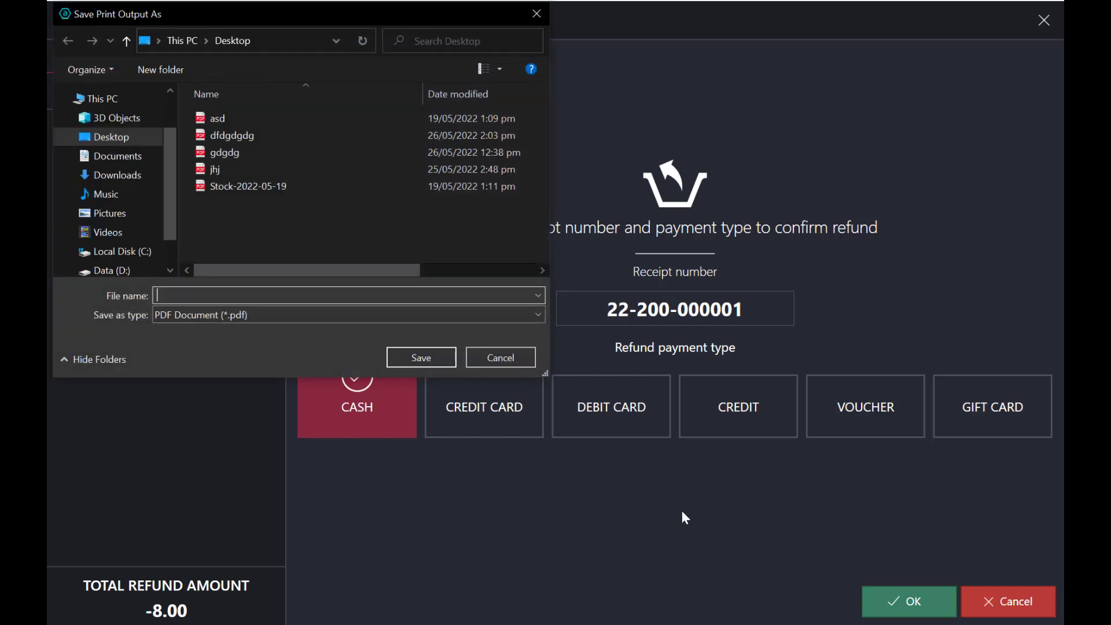
{"action": "left_click", "coordinate": [512, 356]}
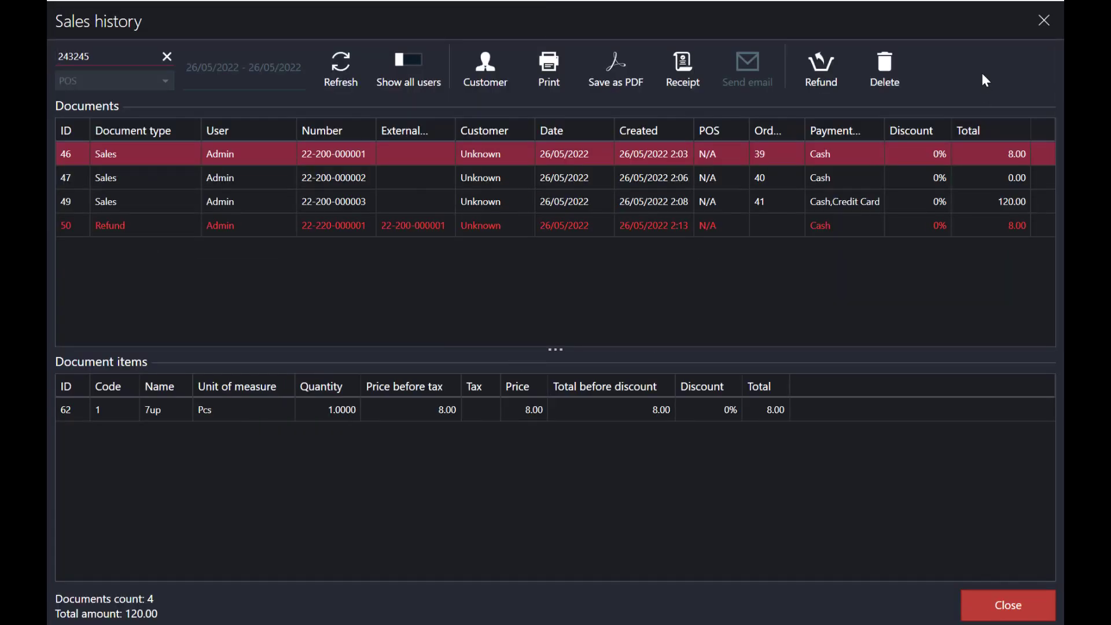
- Start a new order with a 7up and a Coca Cola from Drinks, then remove the 7up
{"action": "left_click", "coordinate": [1046, 18]}
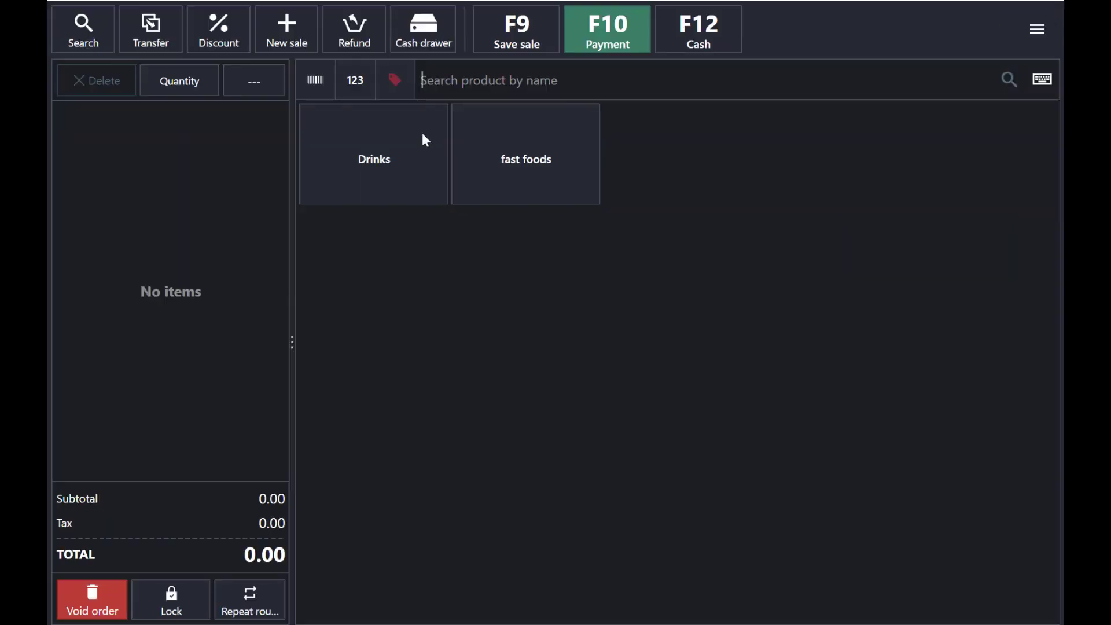
{"action": "left_click", "coordinate": [379, 158]}
{"action": "left_click", "coordinate": [508, 129]}
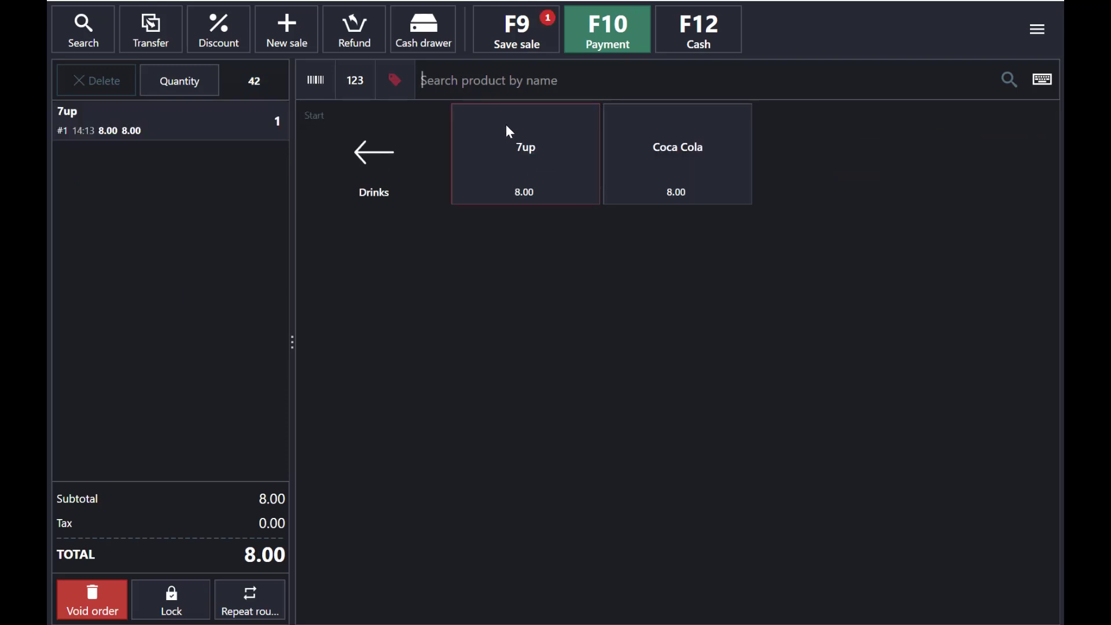
{"action": "left_click", "coordinate": [670, 148]}
{"action": "left_click", "coordinate": [384, 153]}
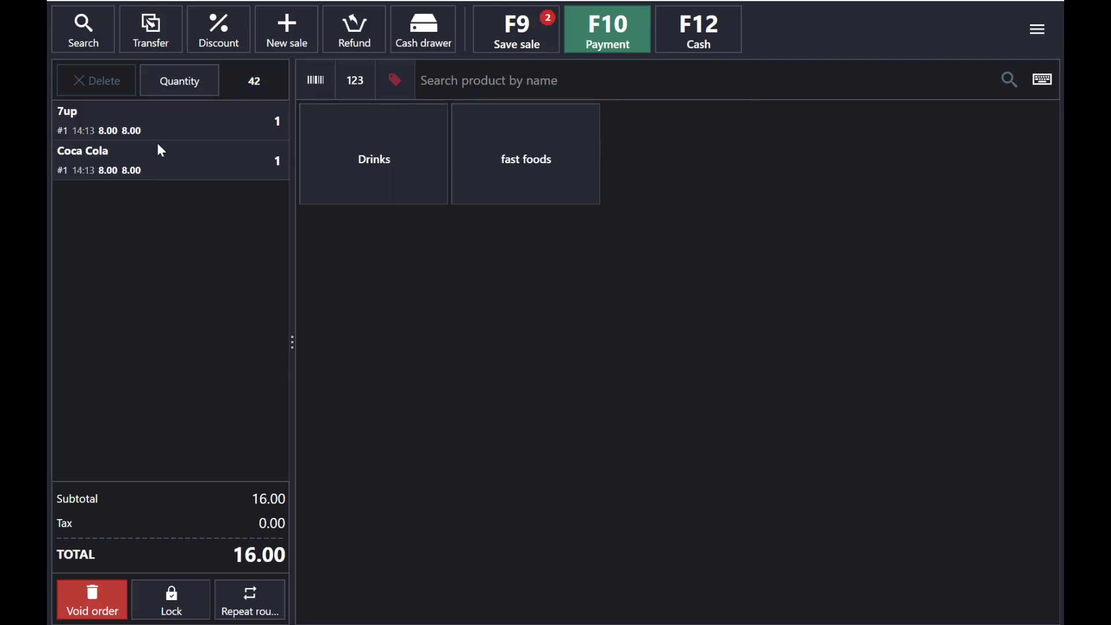
{"action": "left_click", "coordinate": [165, 131]}
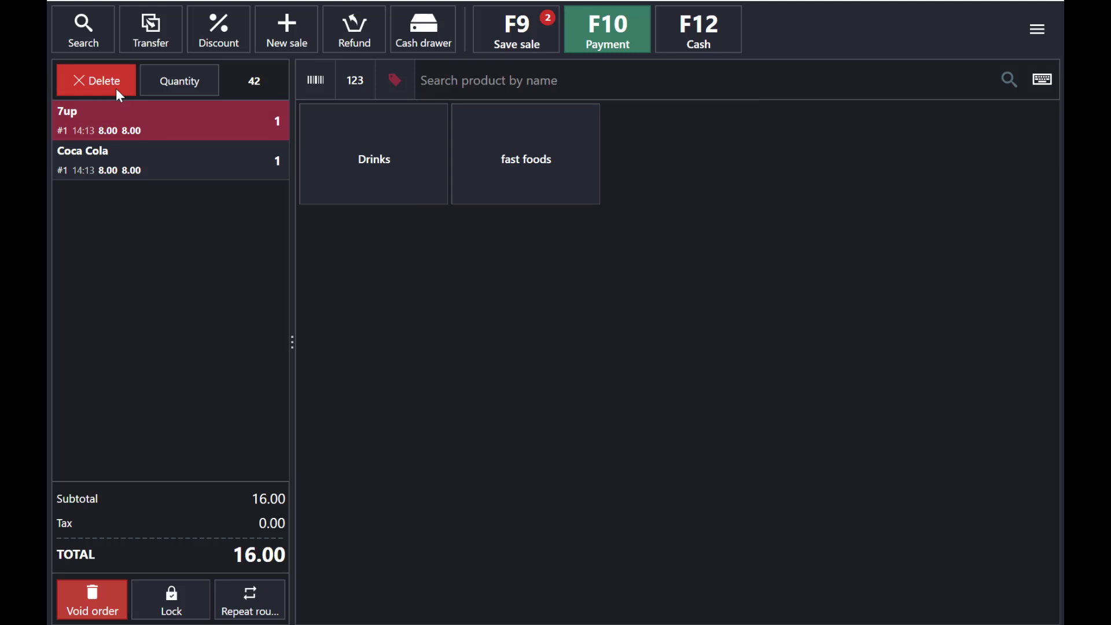
{"action": "left_click", "coordinate": [119, 94]}
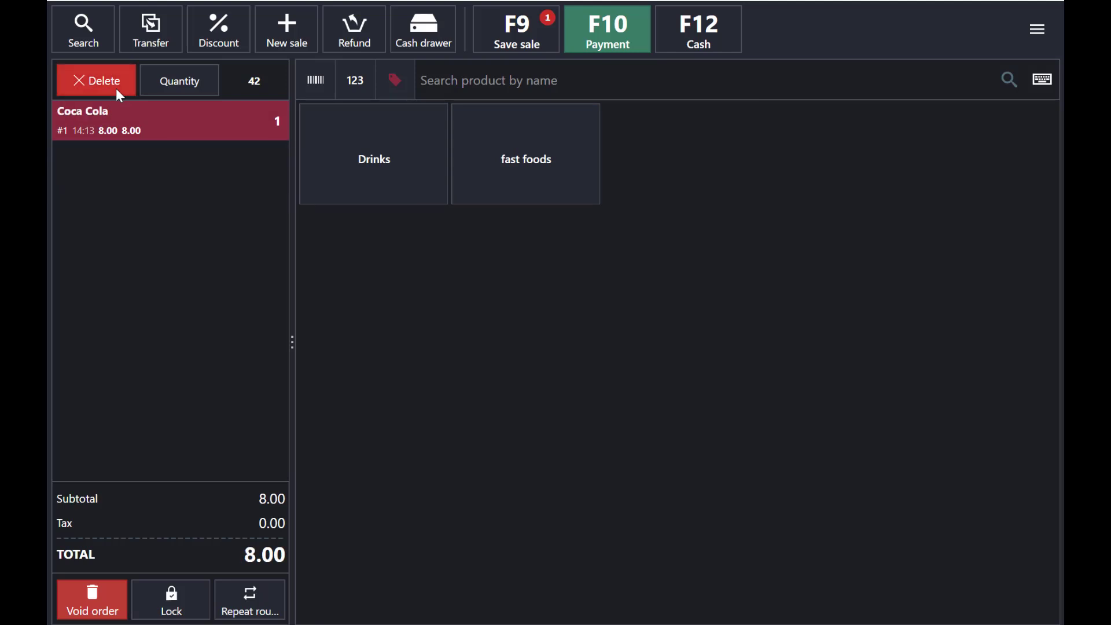
- Add a second Coca Cola from Drinks and a pizza from fast foods, totalling 31.00
{"action": "left_click", "coordinate": [423, 166]}
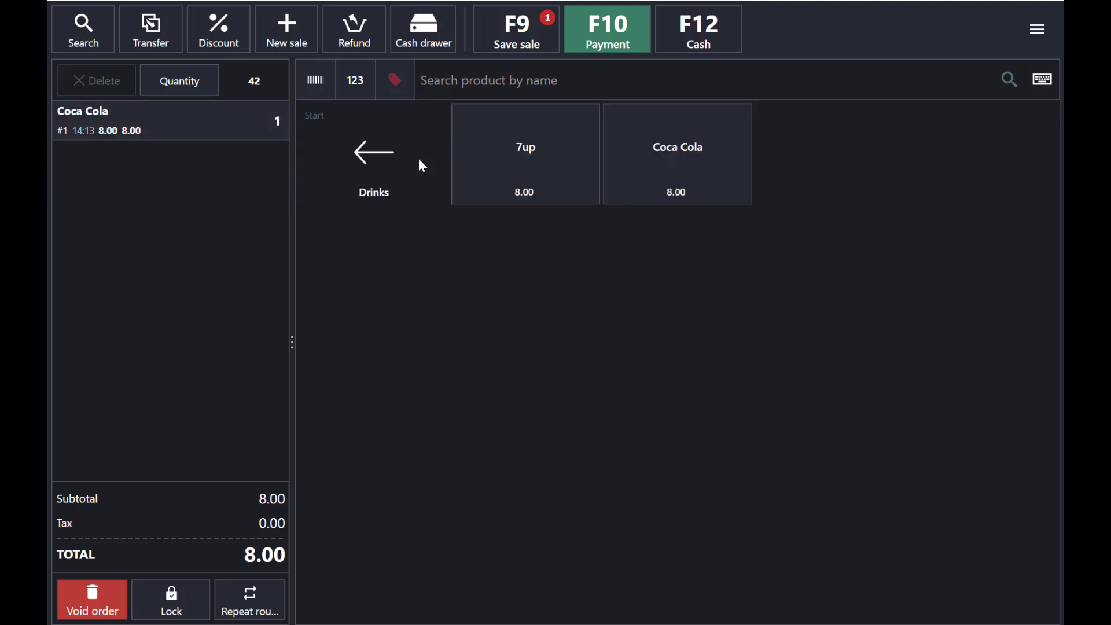
{"action": "left_click", "coordinate": [654, 170]}
{"action": "left_click", "coordinate": [357, 143]}
{"action": "left_click", "coordinate": [509, 162]}
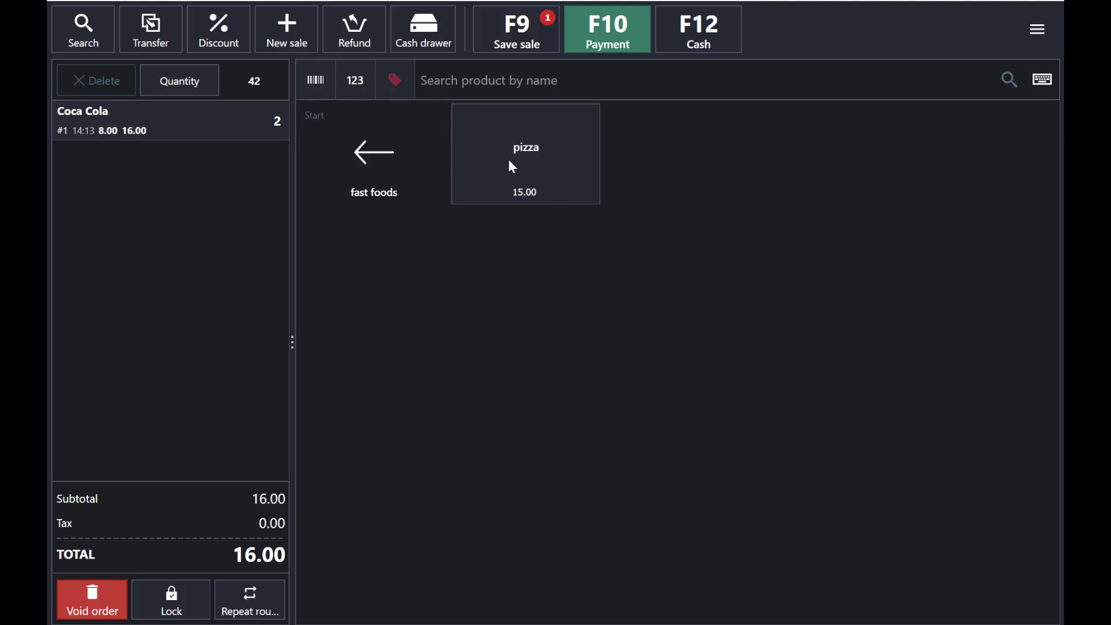
{"action": "left_click", "coordinate": [538, 163]}
{"action": "left_click", "coordinate": [359, 156]}
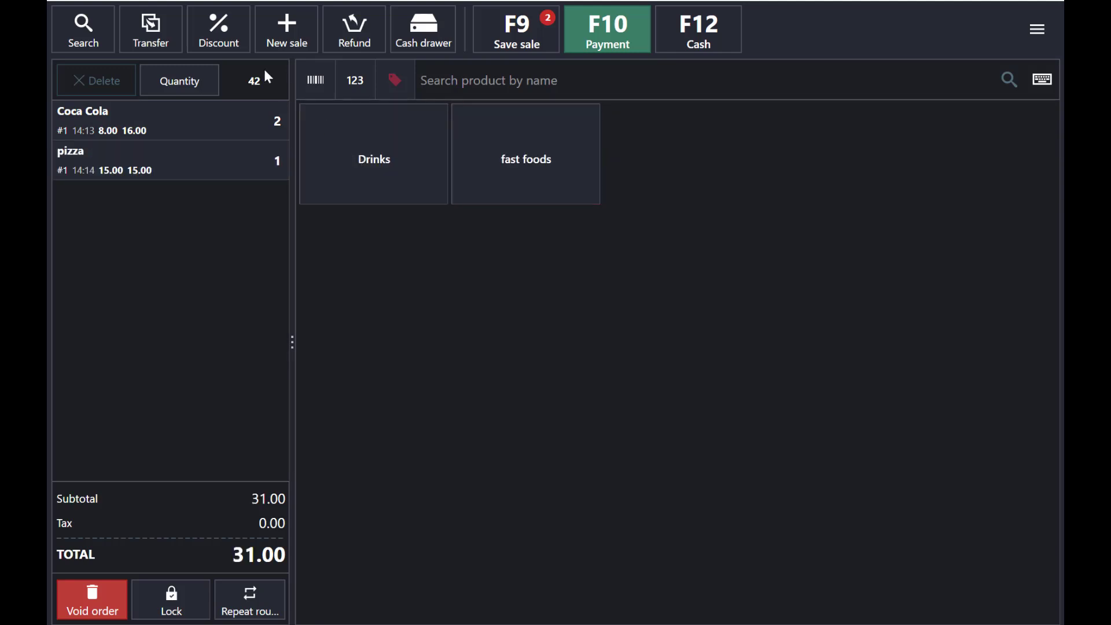
- Review the cart discount and the Coca Cola line discount, leaving both unapplied
{"action": "left_click", "coordinate": [241, 40]}
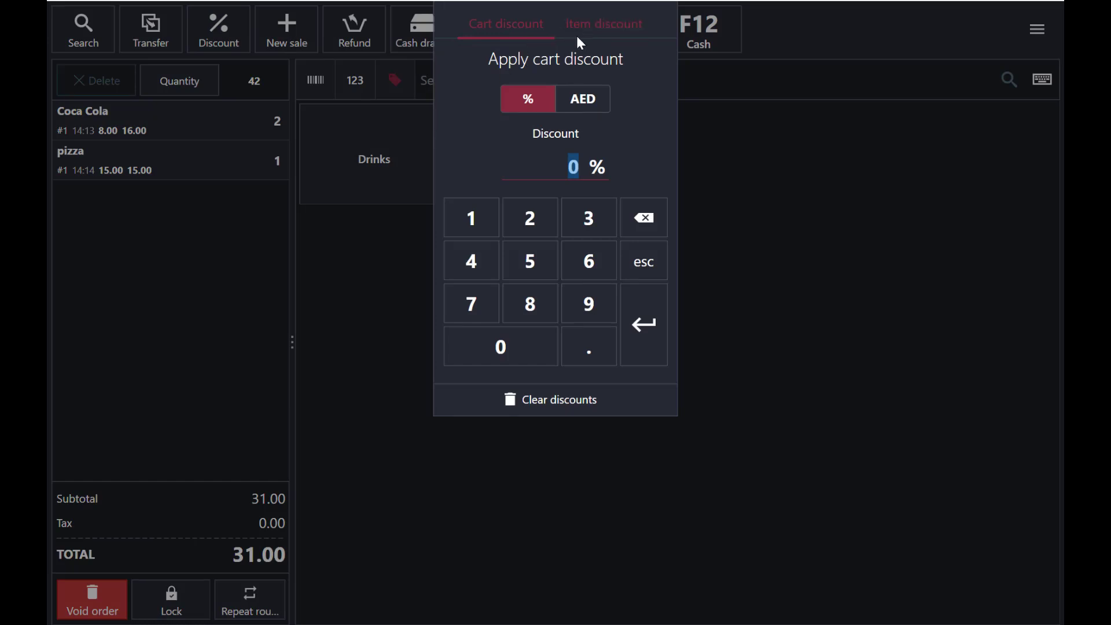
{"action": "left_click", "coordinate": [275, 242]}
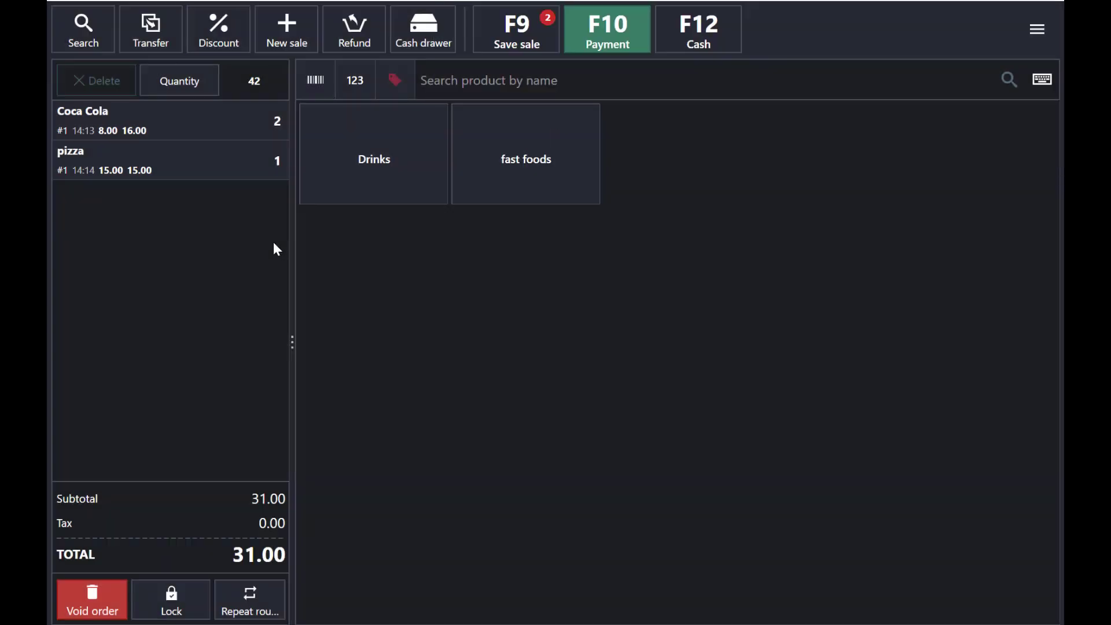
{"action": "left_click", "coordinate": [201, 134]}
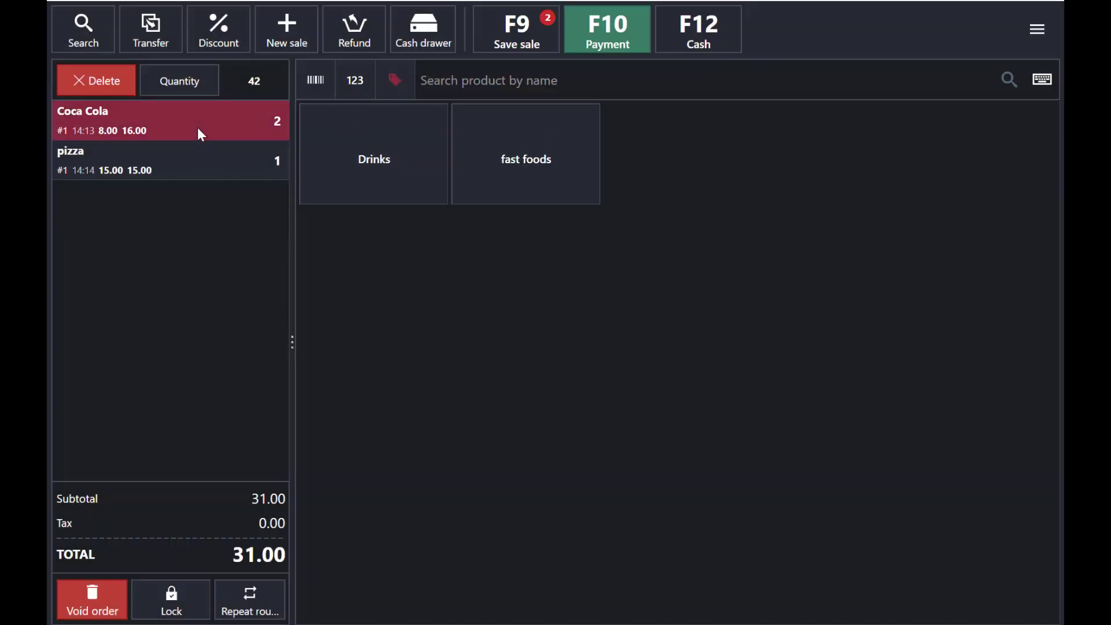
{"action": "left_click", "coordinate": [223, 34]}
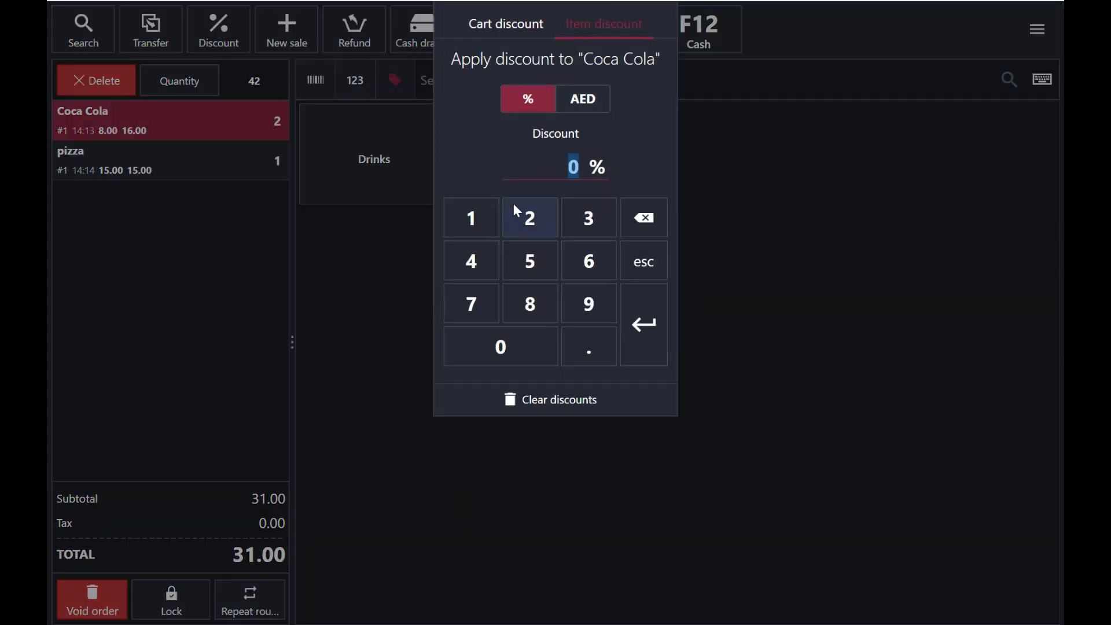
{"action": "left_click", "coordinate": [373, 307]}
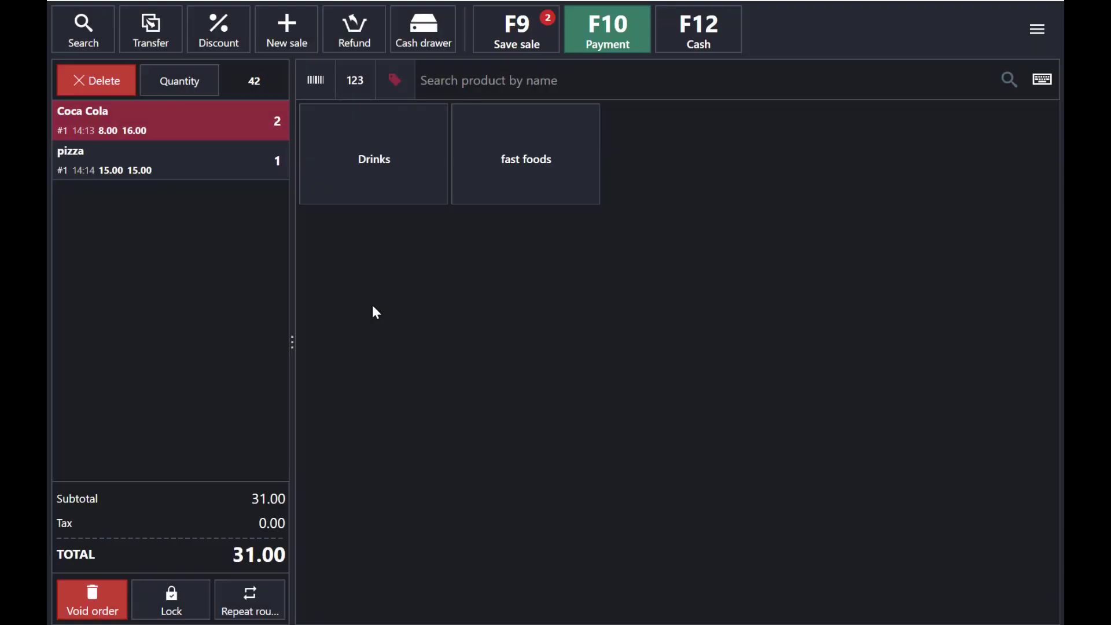